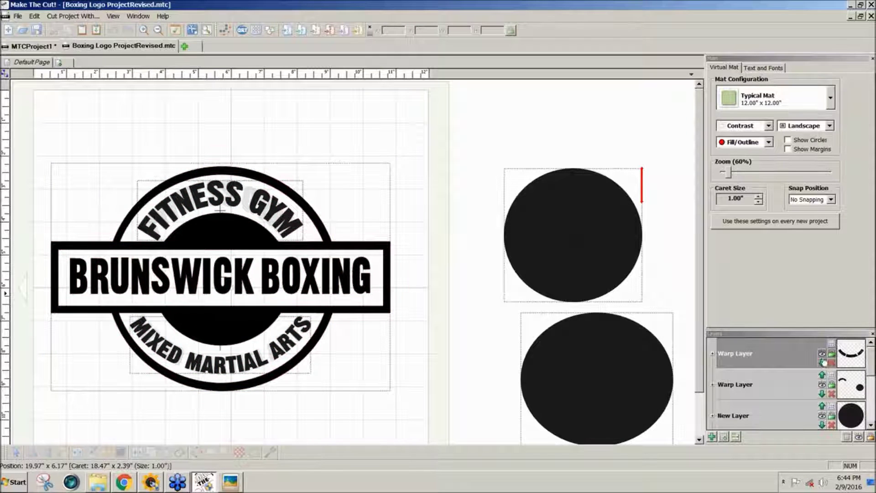
Hide both warp layers and bring back the trace layer's arched text.
click(822, 354)
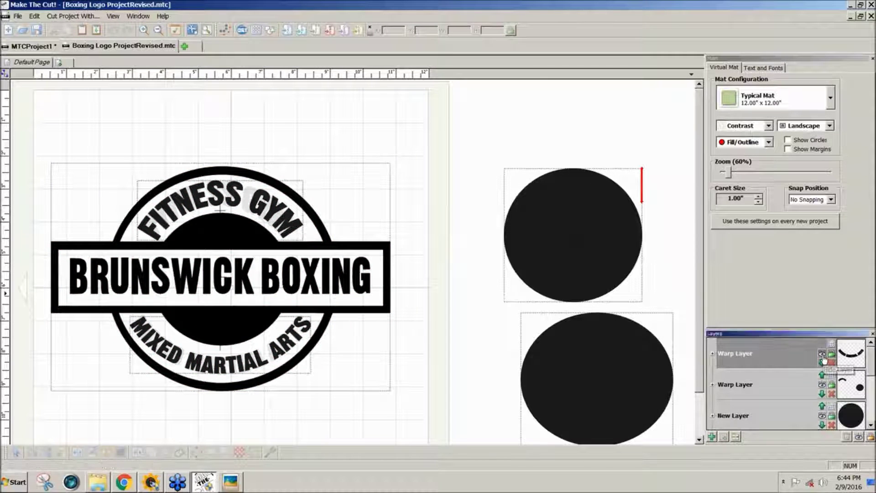
click(822, 385)
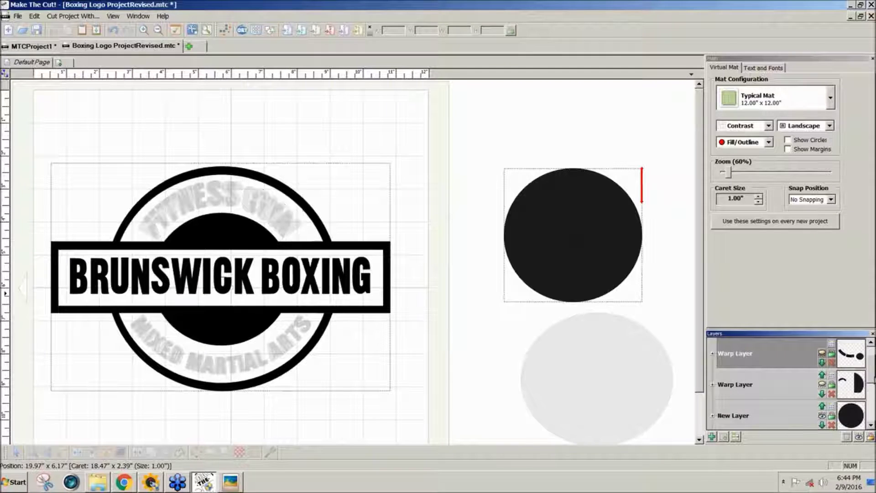
scroll(824, 385, down, 2)
click(823, 385)
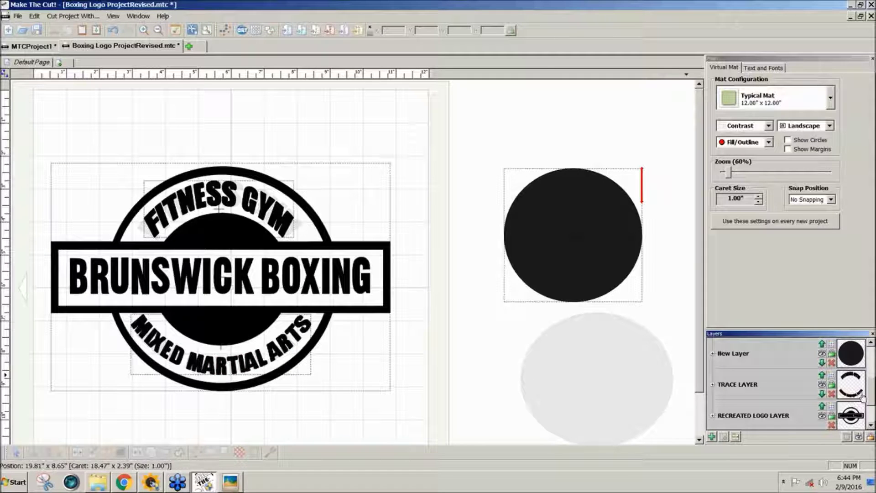
scroll(871, 406, down, 1)
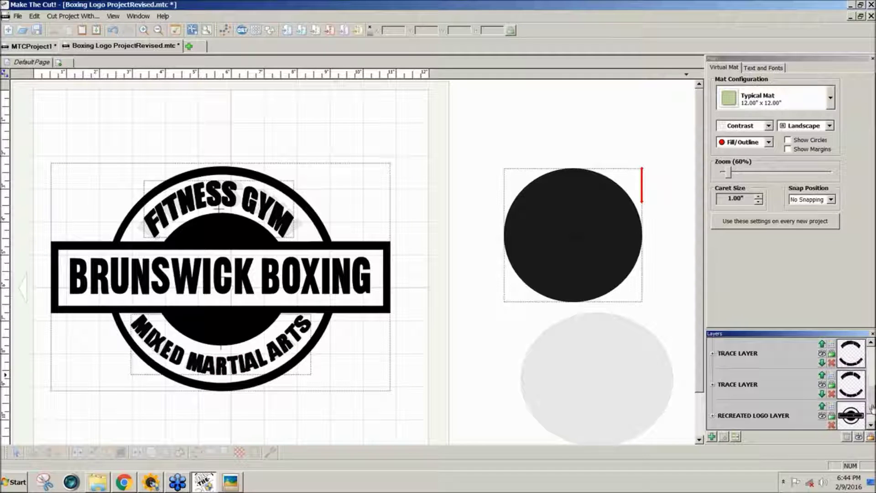
drag(871, 408, 873, 400)
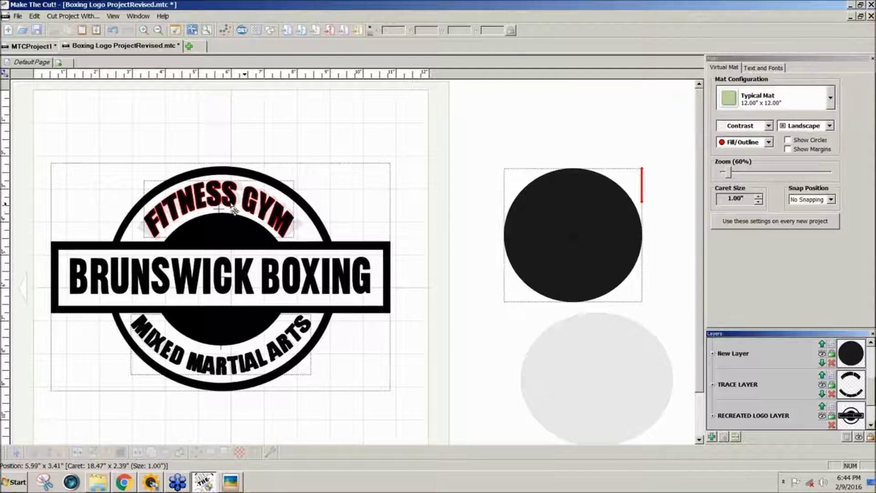
Select the FITNESS GYM arc text, undoing its accidental shift.
drag(229, 204, 235, 211)
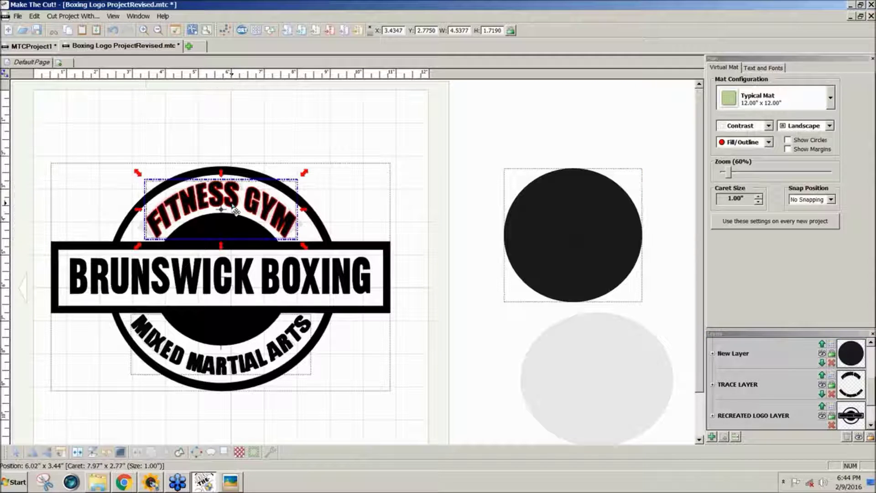
key(ctrl+z)
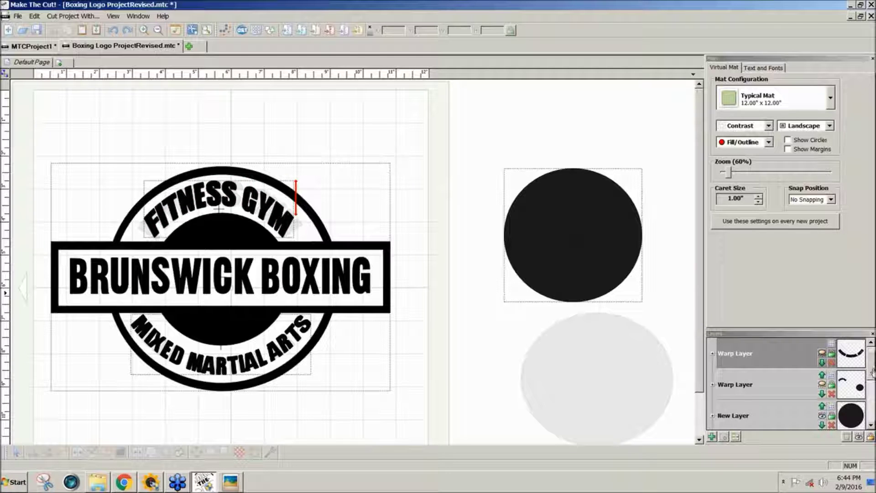
scroll(872, 371, down, 1)
scroll(871, 366, up, 1)
drag(870, 365, 870, 405)
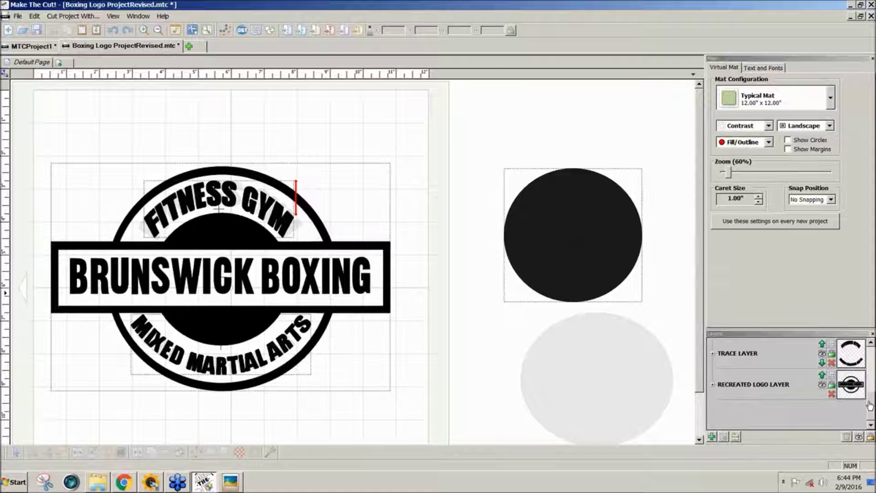
Hide the trace layer's arched lettering and show both warp layers again.
click(822, 358)
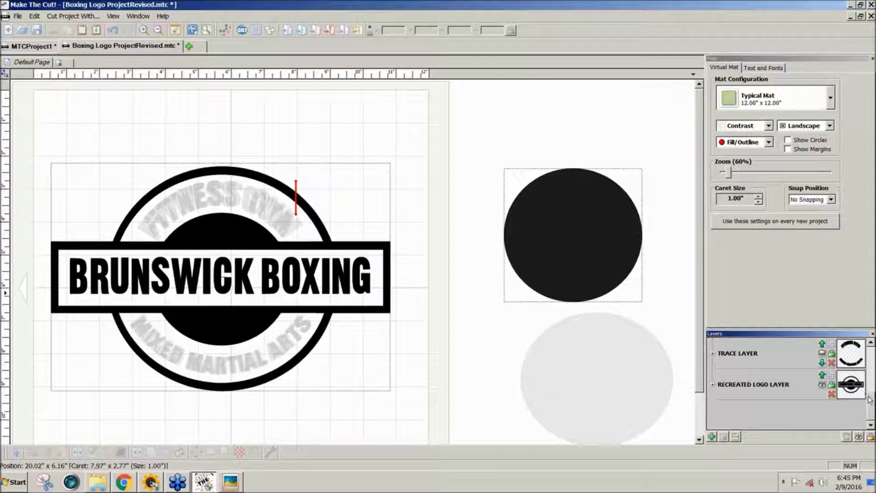
scroll(869, 392, down, 3)
click(857, 356)
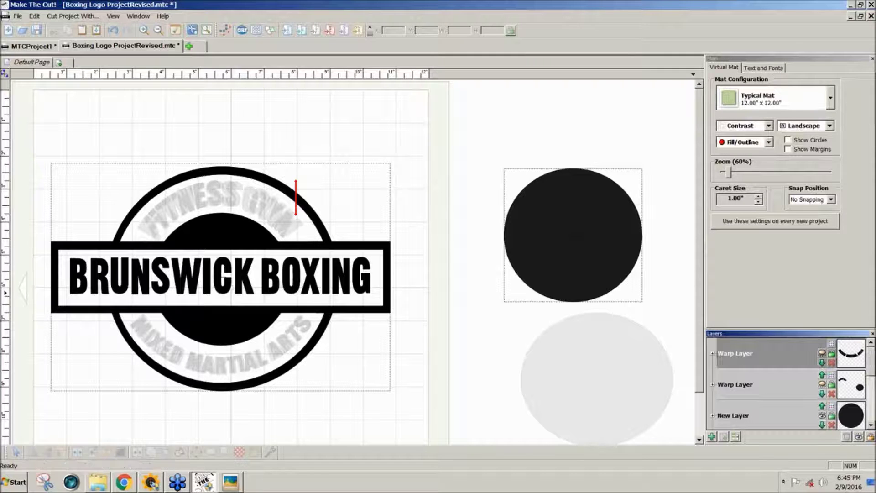
scroll(870, 387, down, 1)
scroll(870, 387, down, 2)
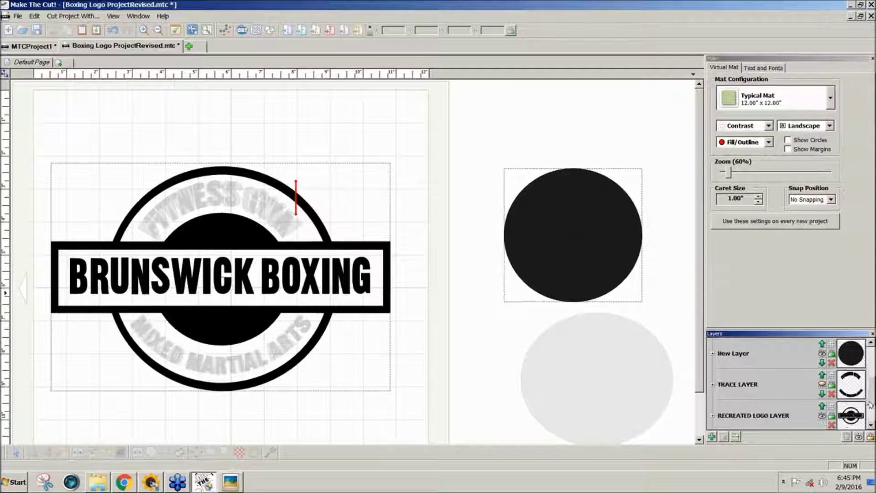
scroll(871, 379, up, 4)
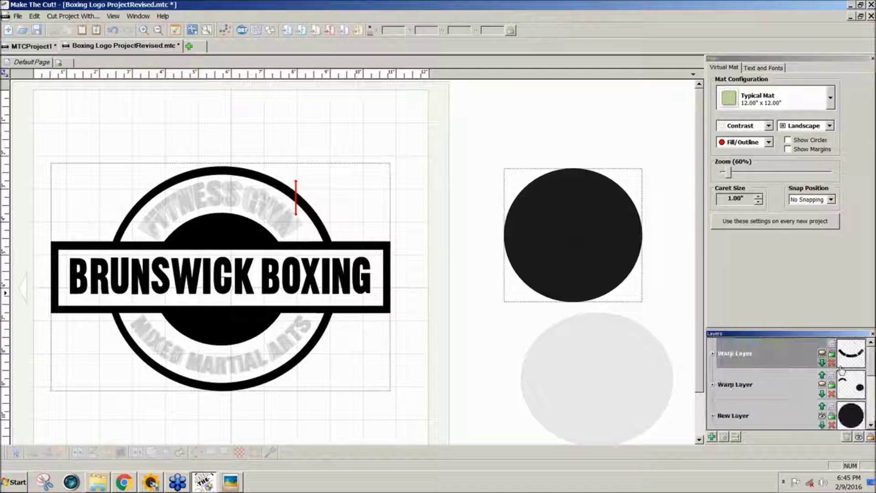
click(824, 386)
click(822, 353)
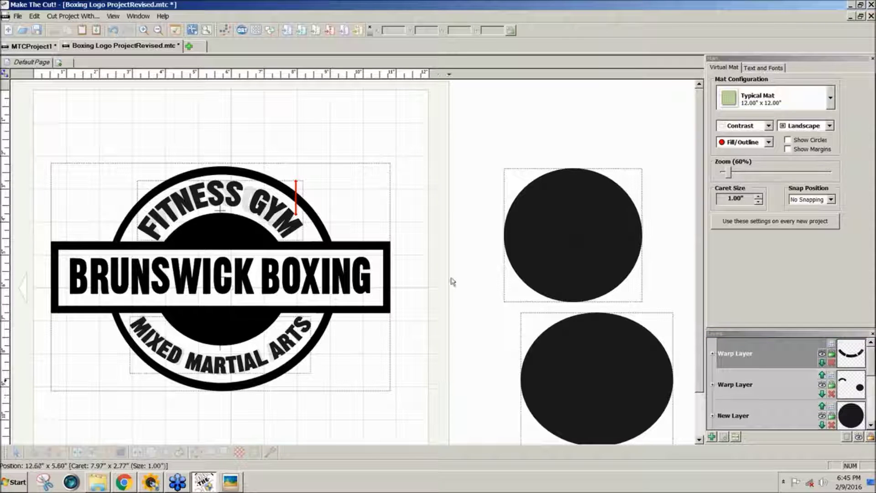
From a new project tab, open Boxing Logo Project.mtc via File > Open.
click(48, 48)
click(124, 48)
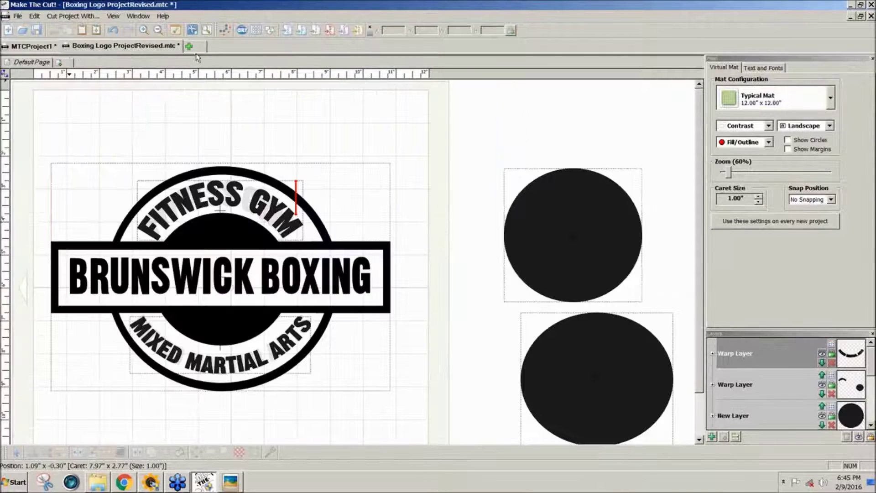
click(197, 48)
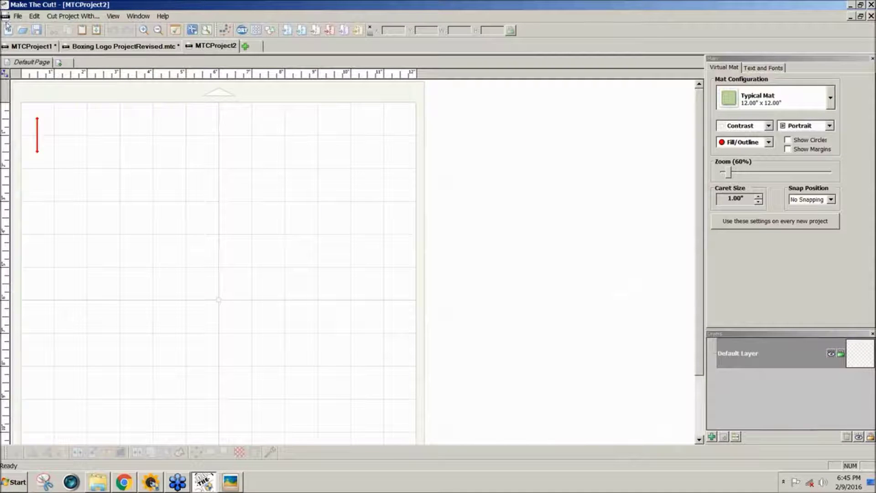
click(18, 17)
click(29, 35)
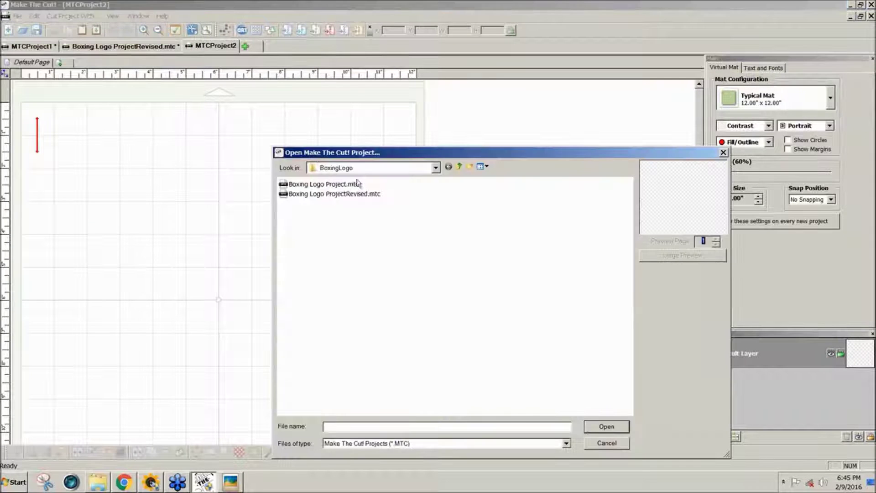
click(354, 185)
click(624, 427)
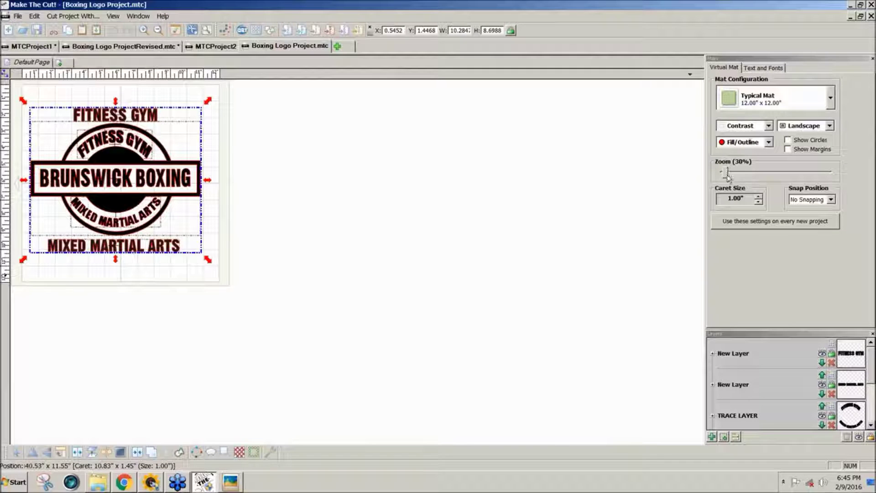
click(727, 176)
Zoom the canvas to 60% and select the arched FITNESS GYM text.
drag(727, 176, 730, 183)
click(696, 292)
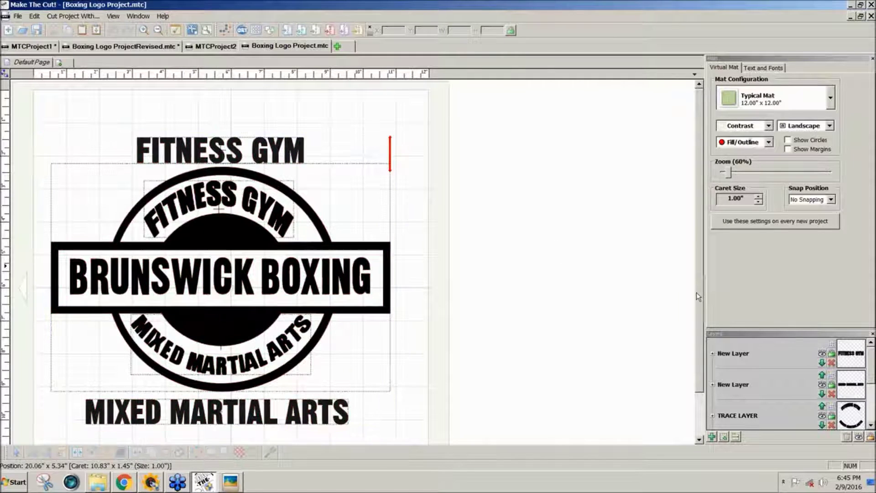
drag(696, 293, 697, 322)
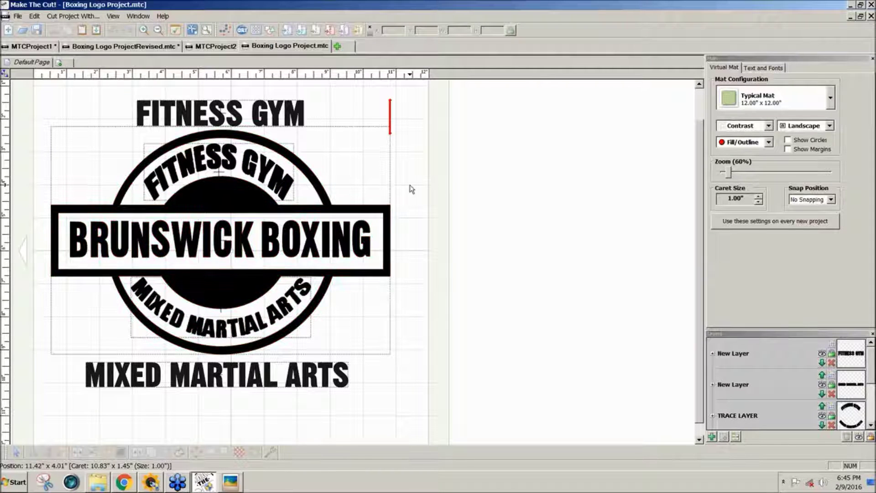
click(289, 187)
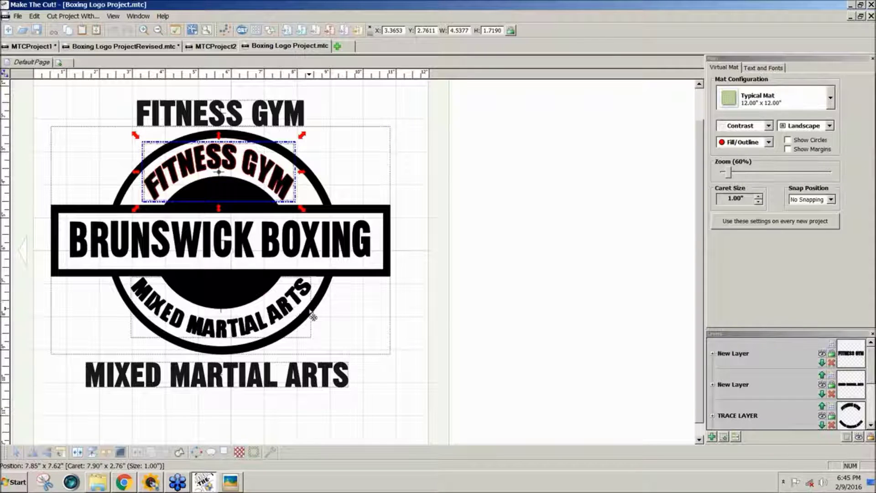
Test the straight FITNESS GYM and MIXED MARTIAL ARTS layer visibility, then hide TRACE LAYER.
click(821, 354)
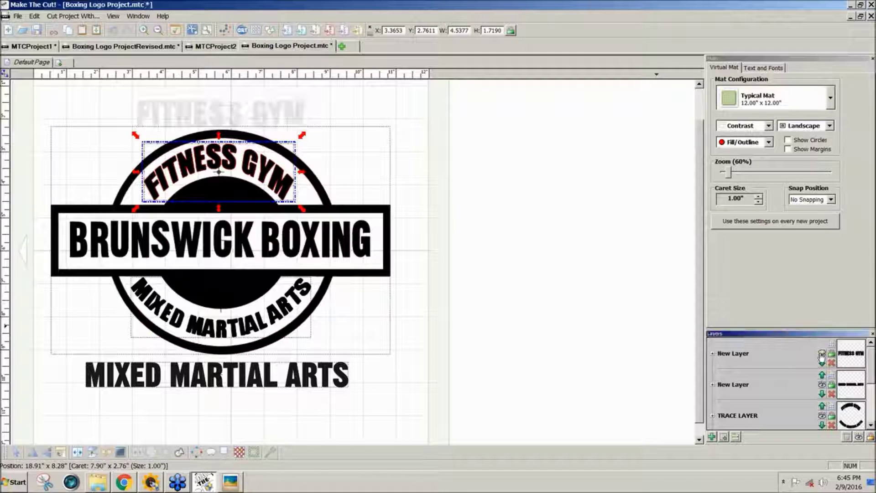
click(821, 355)
click(822, 384)
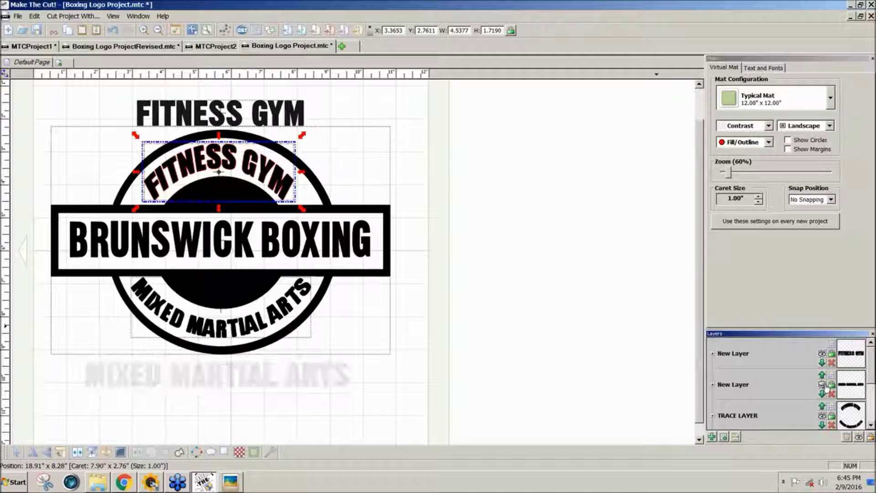
click(822, 384)
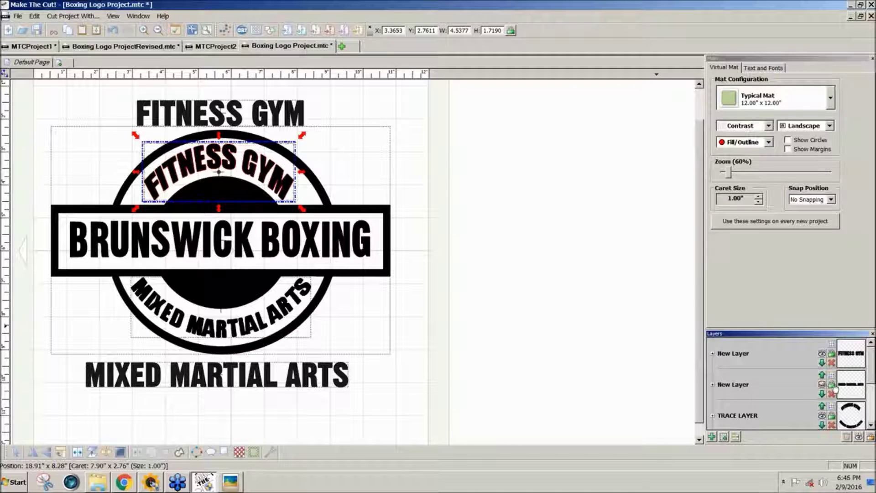
click(872, 388)
click(823, 384)
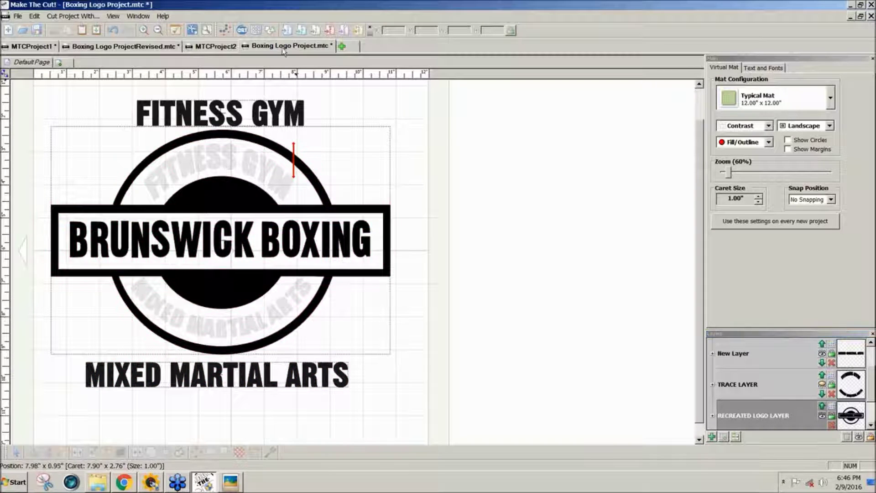
Add a generic circle from the basic shapes library to the design.
click(270, 32)
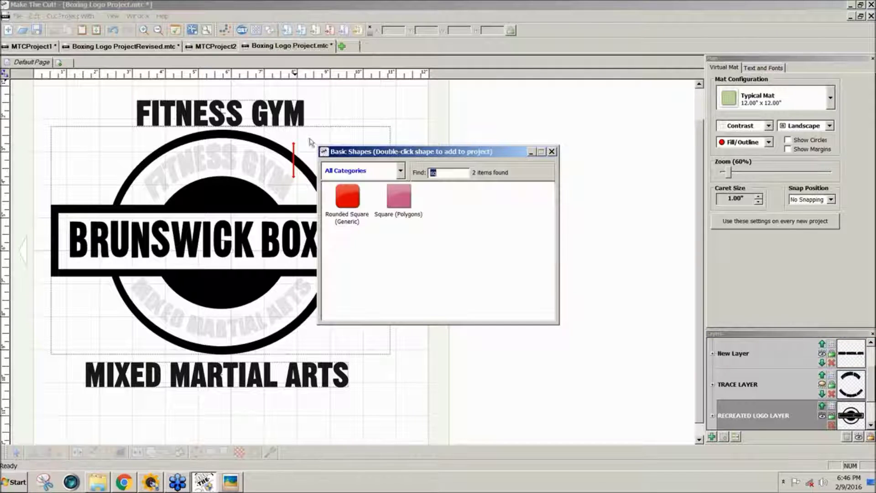
text(c)
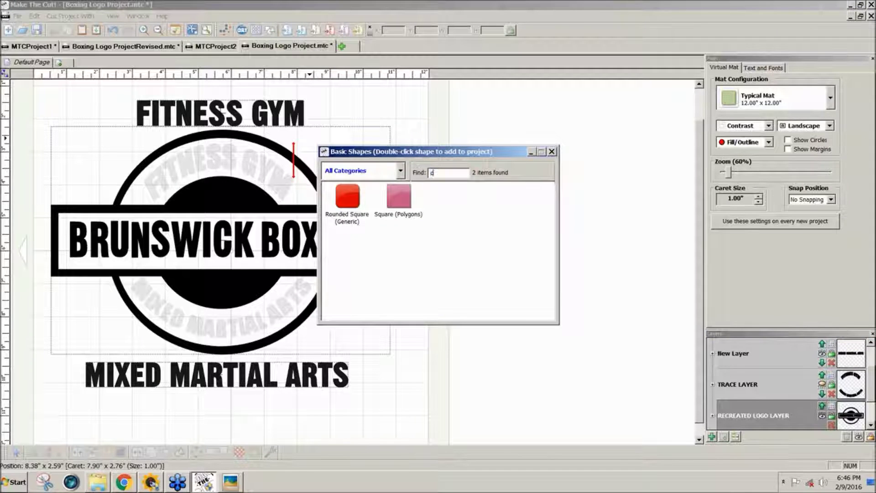
text(i)
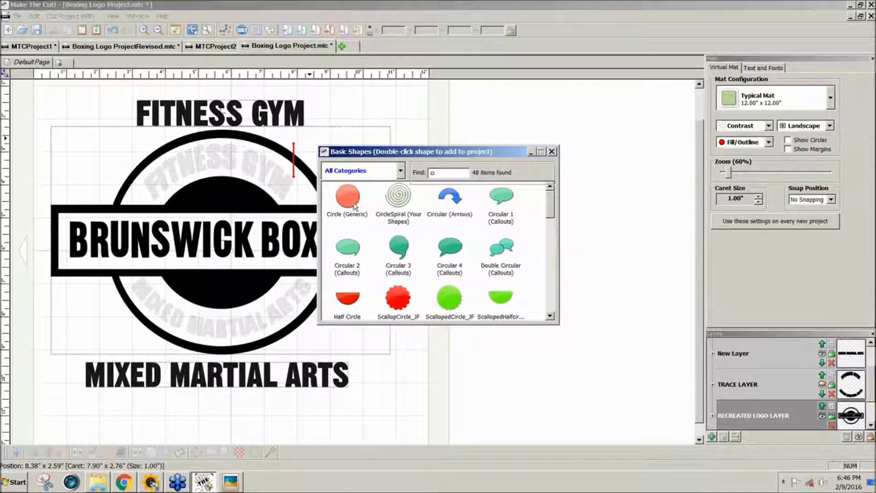
double_click(351, 204)
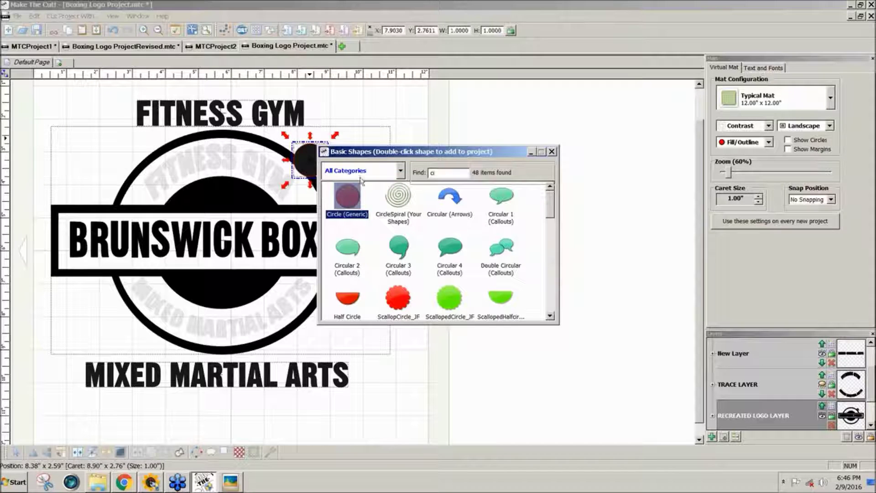
click(552, 154)
click(553, 183)
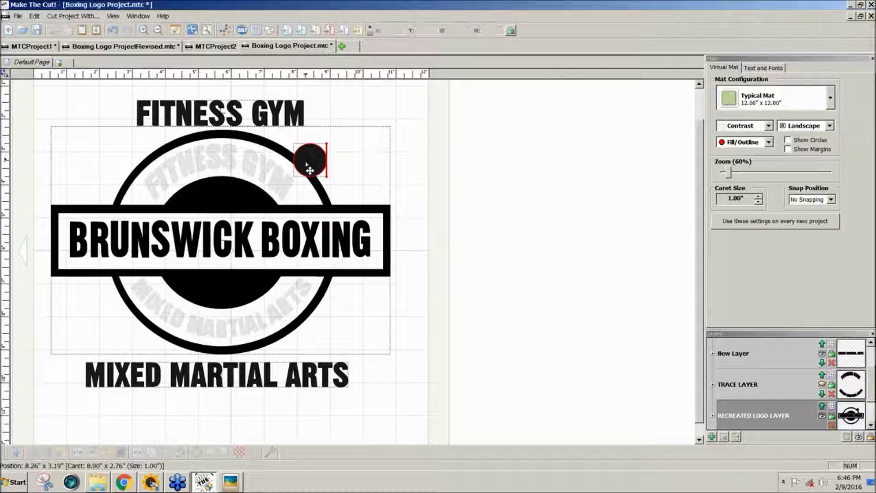
Move and resize the black circle to line up with the traced inner circle.
drag(310, 170, 287, 308)
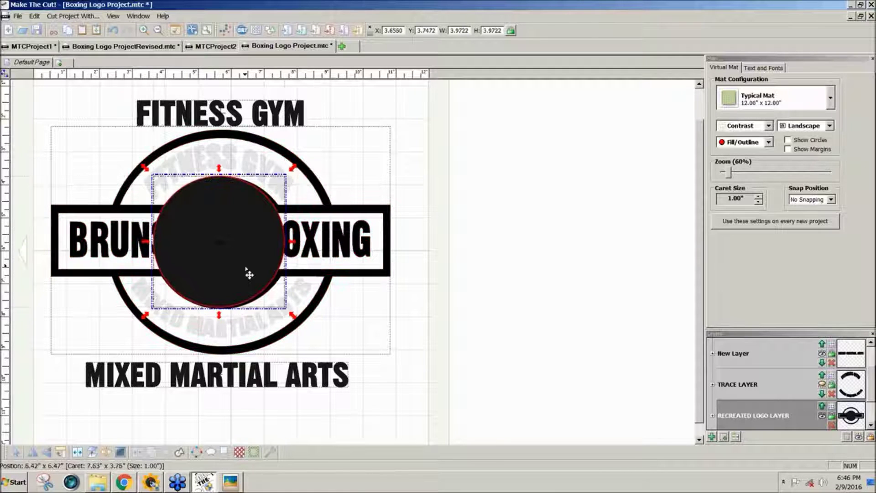
drag(249, 274, 273, 272)
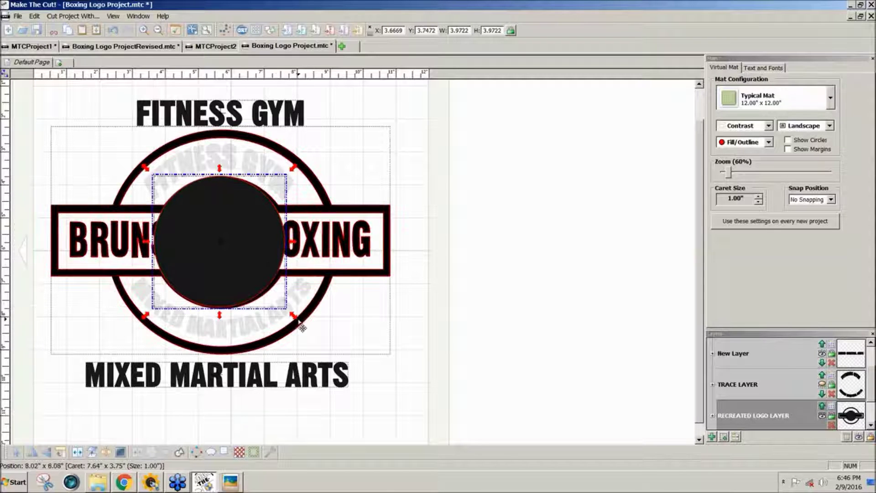
drag(297, 318, 301, 329)
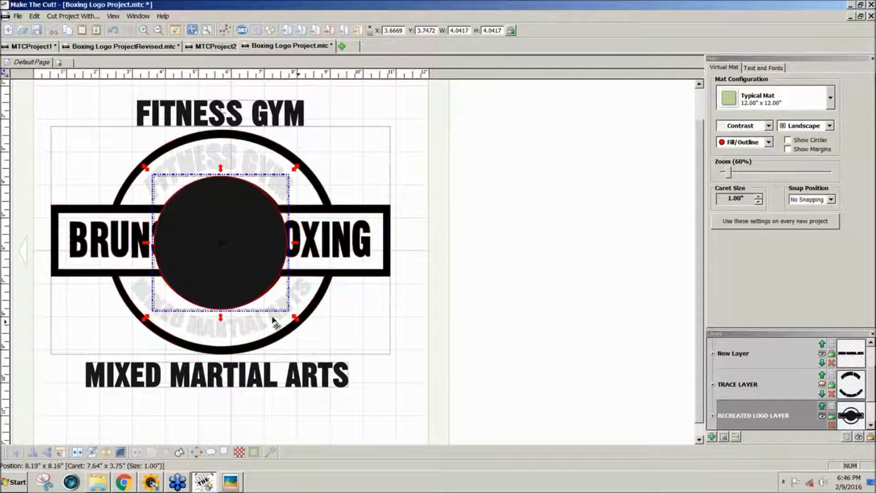
drag(249, 283, 248, 278)
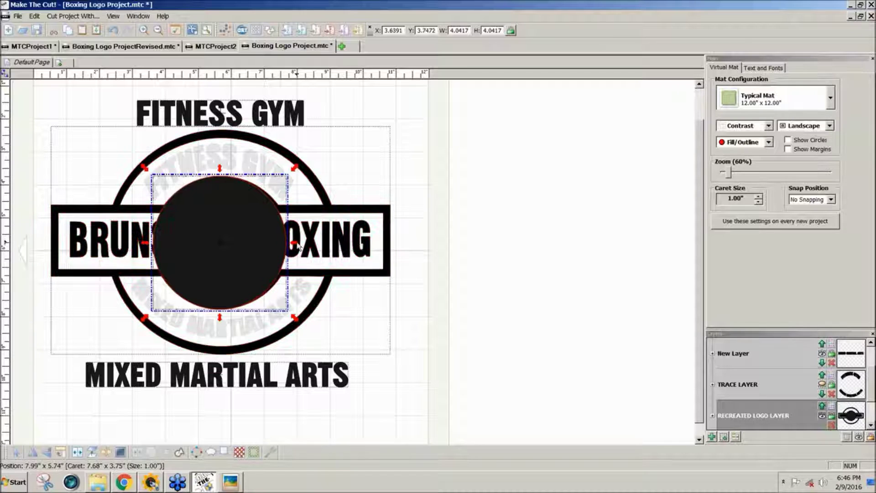
drag(299, 247, 301, 246)
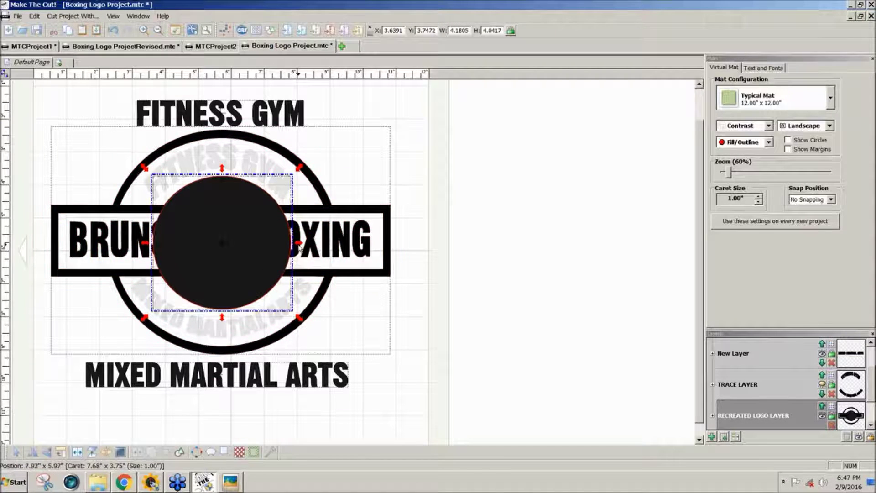
click(145, 249)
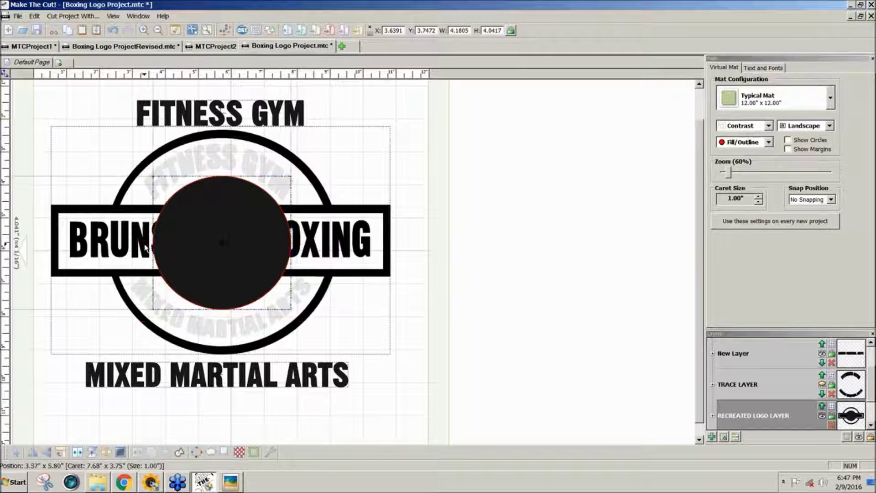
drag(146, 249, 142, 248)
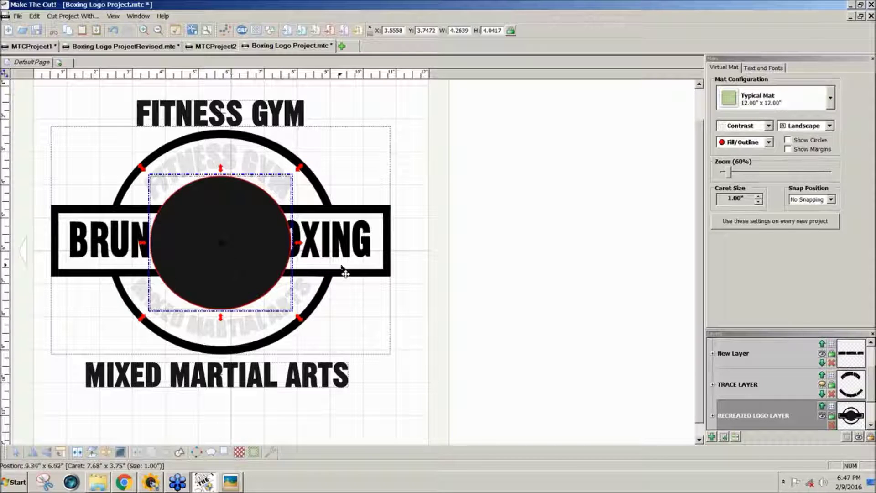
click(329, 254)
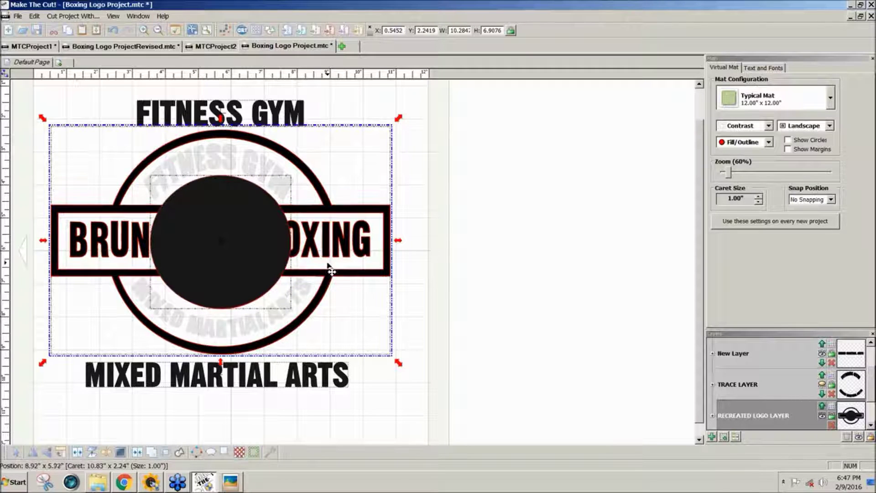
click(389, 344)
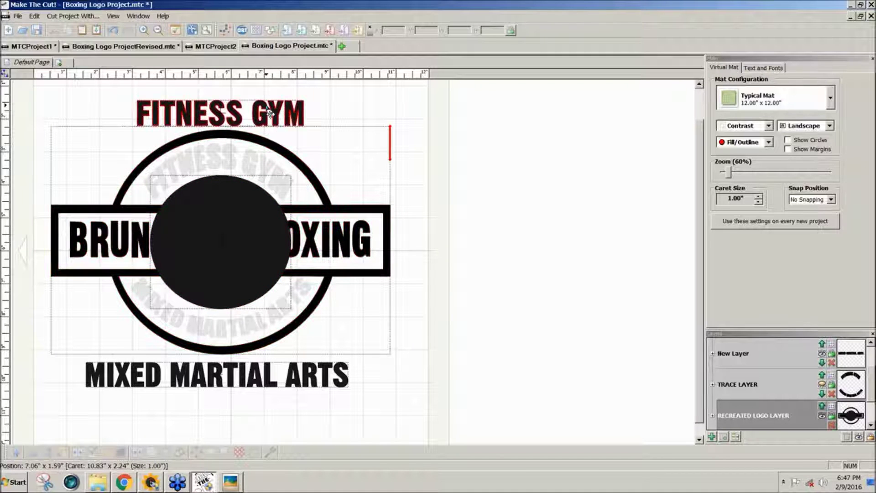
Move FITNESS GYM onto the logo, untick Warp and Repeat in Wrap Objects To Path, then cancel.
drag(111, 89, 394, 152)
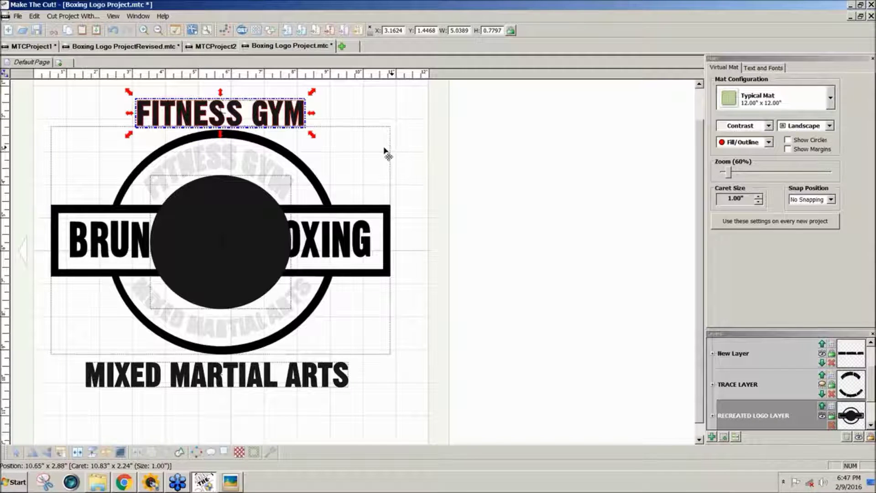
drag(280, 131, 244, 211)
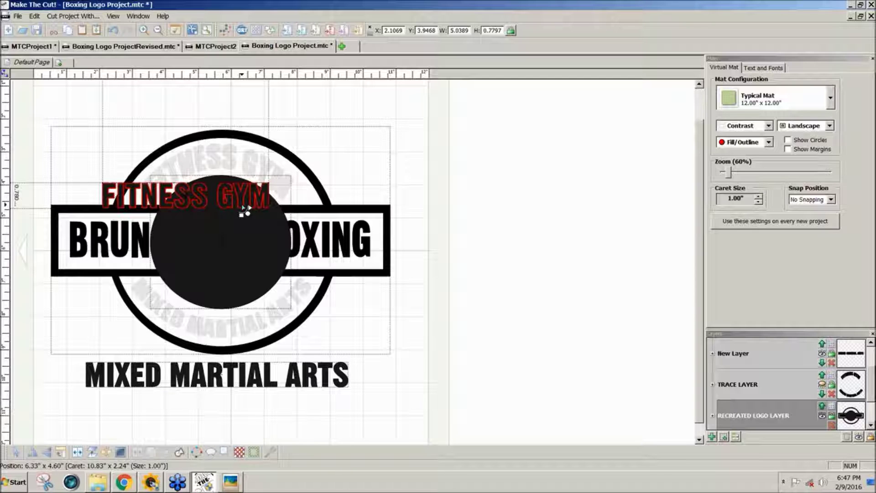
drag(243, 208, 241, 203)
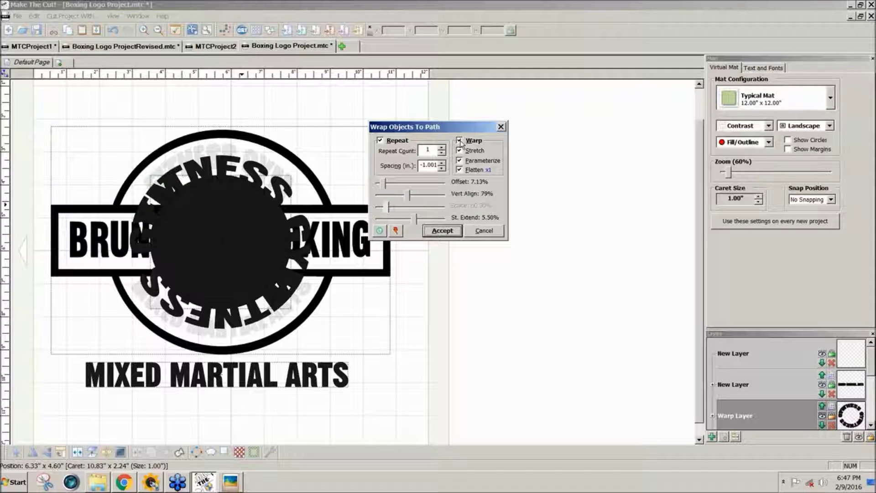
click(460, 141)
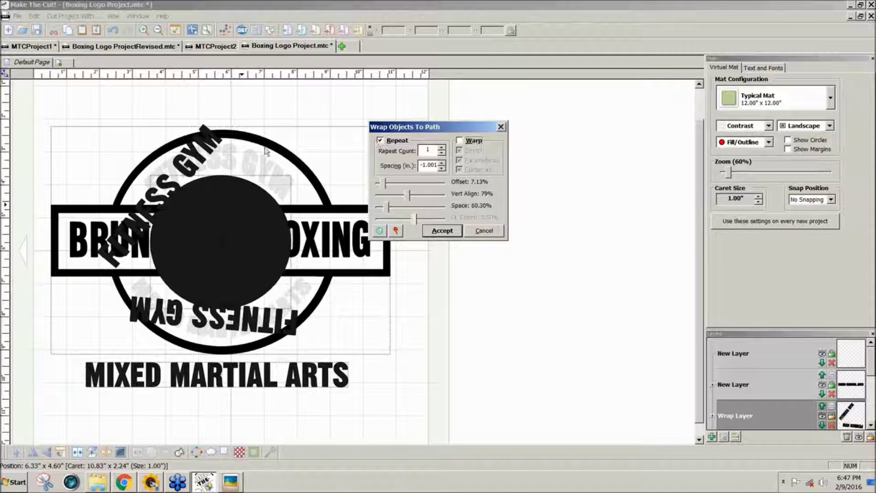
click(381, 141)
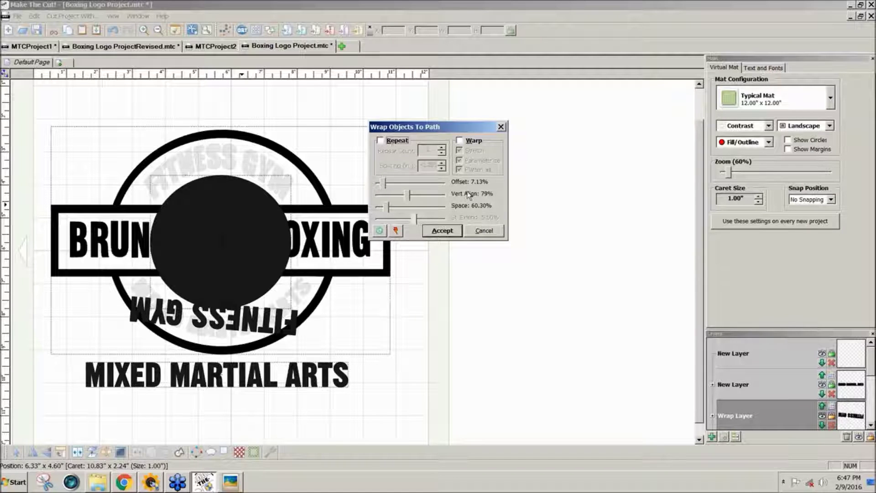
click(476, 230)
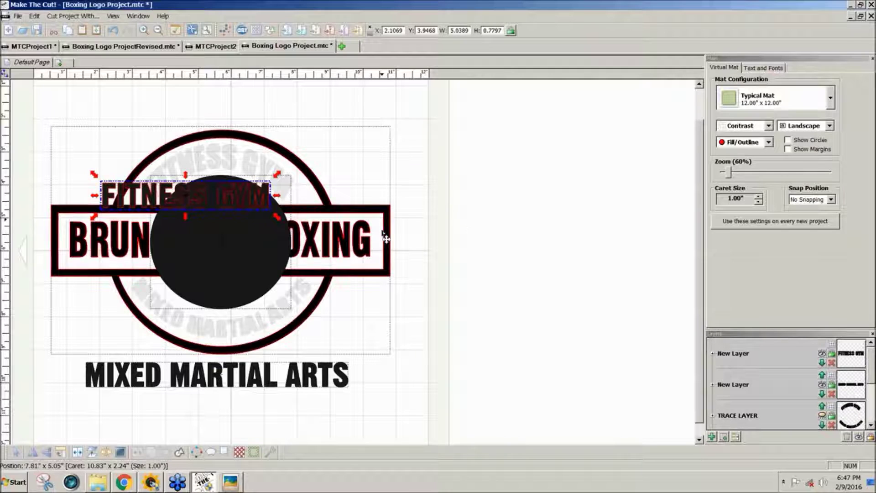
drag(106, 204, 145, 121)
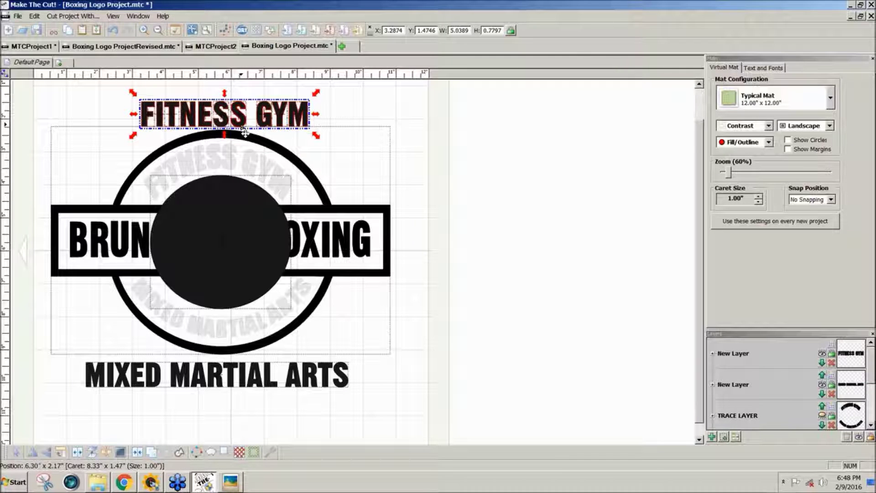
drag(245, 133, 240, 202)
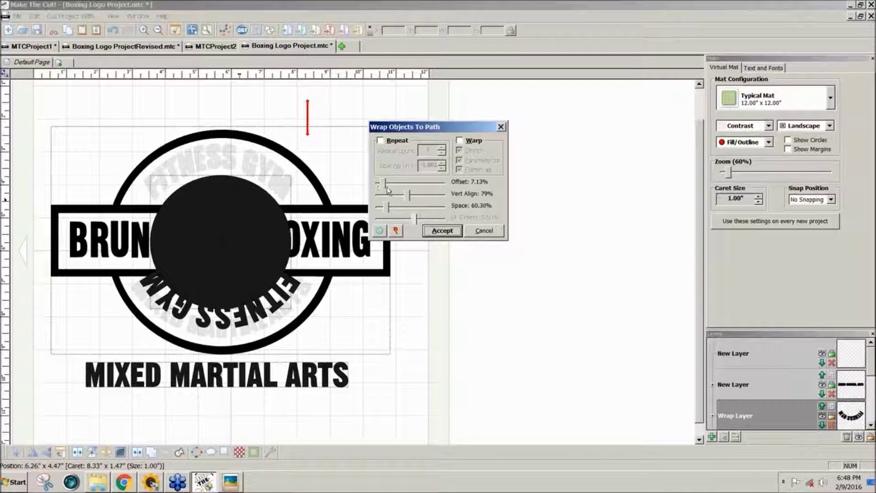
drag(384, 182, 412, 198)
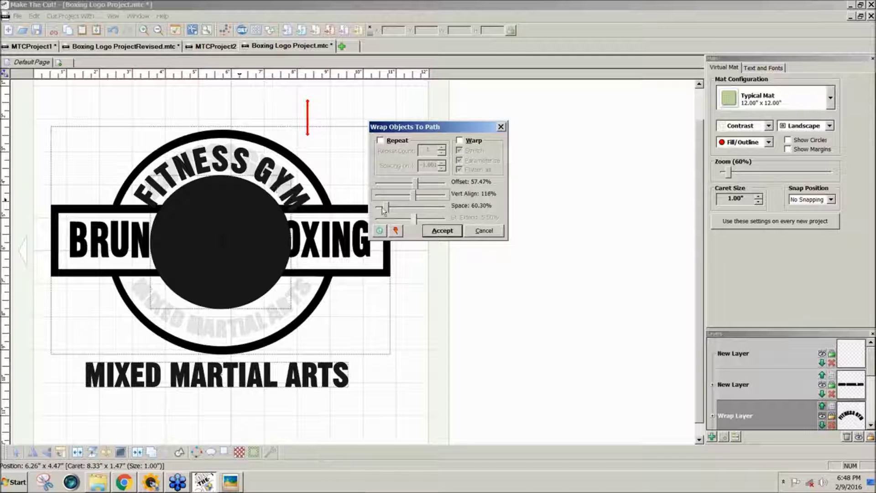
drag(387, 209, 379, 209)
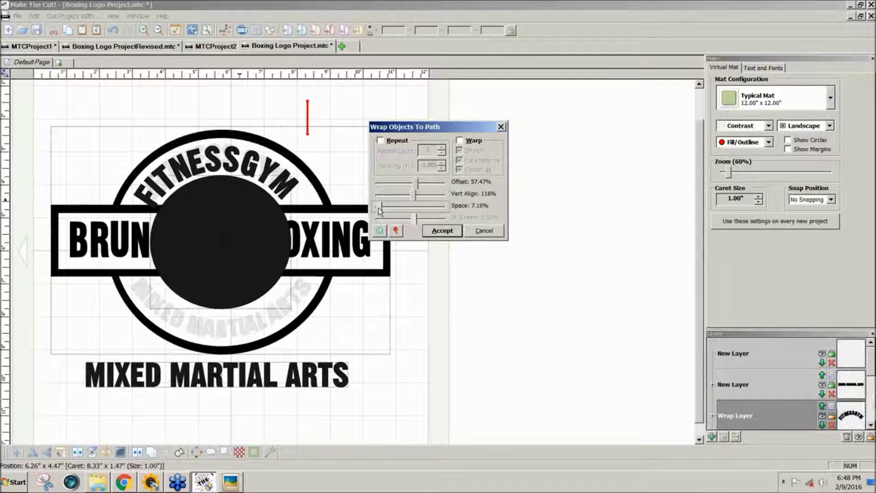
drag(417, 182, 413, 182)
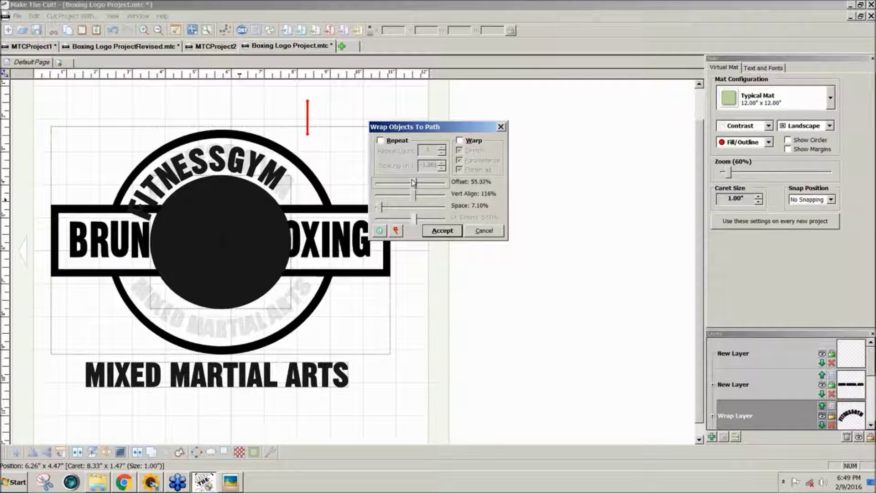
drag(413, 183, 412, 180)
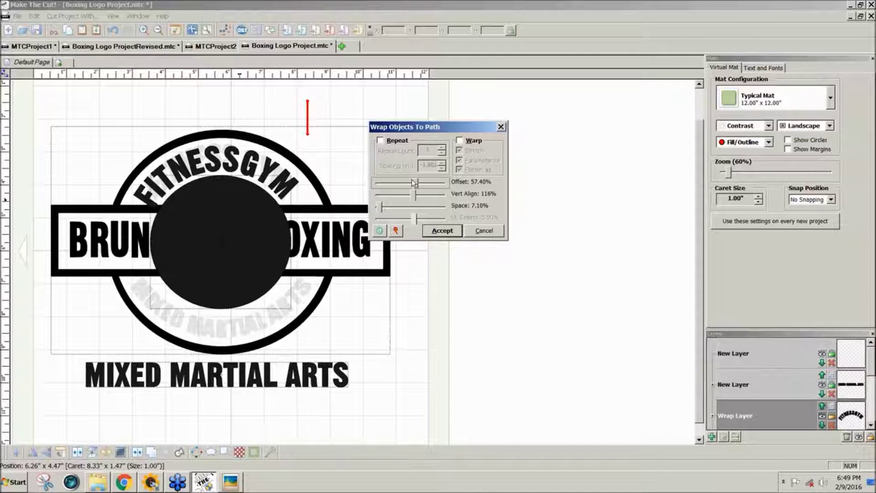
drag(412, 182, 412, 182)
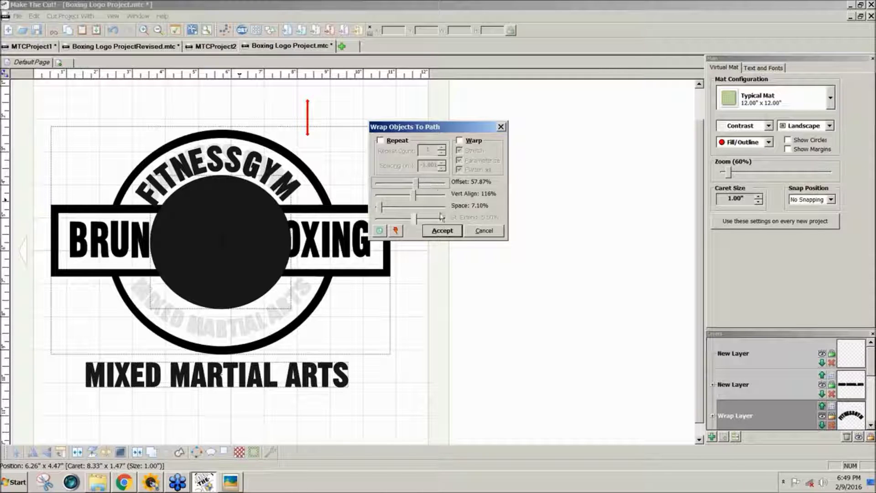
drag(413, 199, 412, 200)
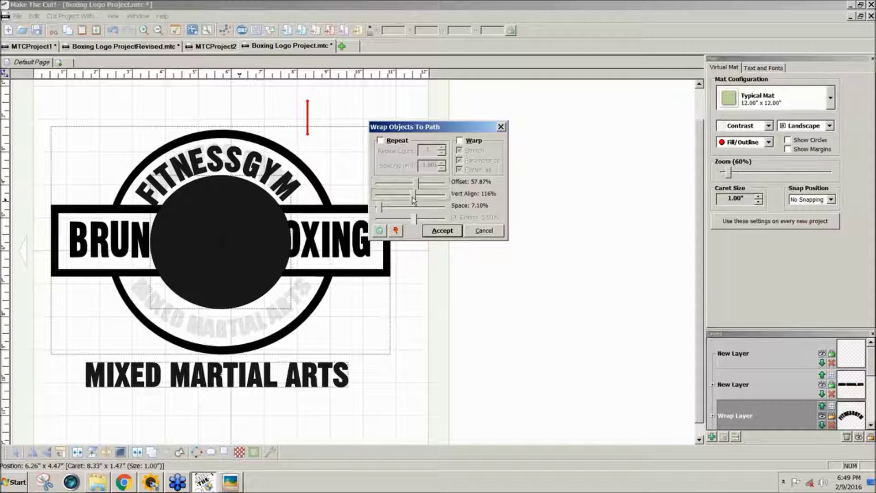
drag(413, 199, 414, 200)
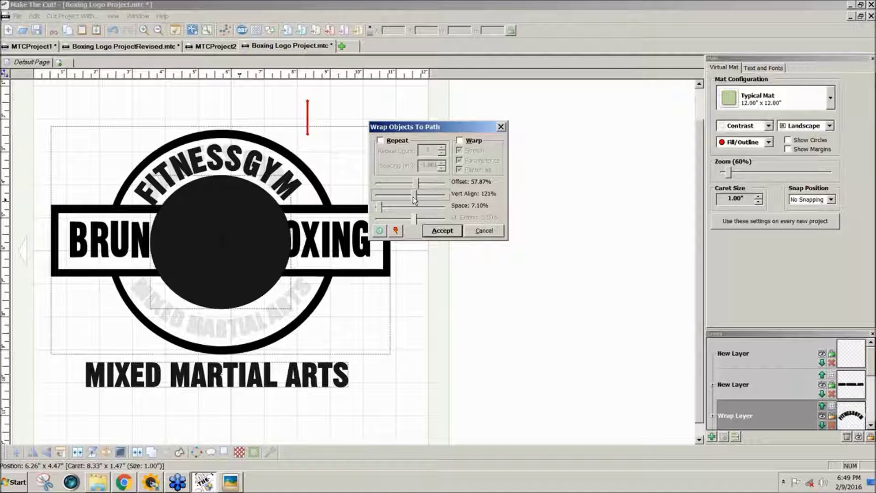
drag(415, 200, 415, 200)
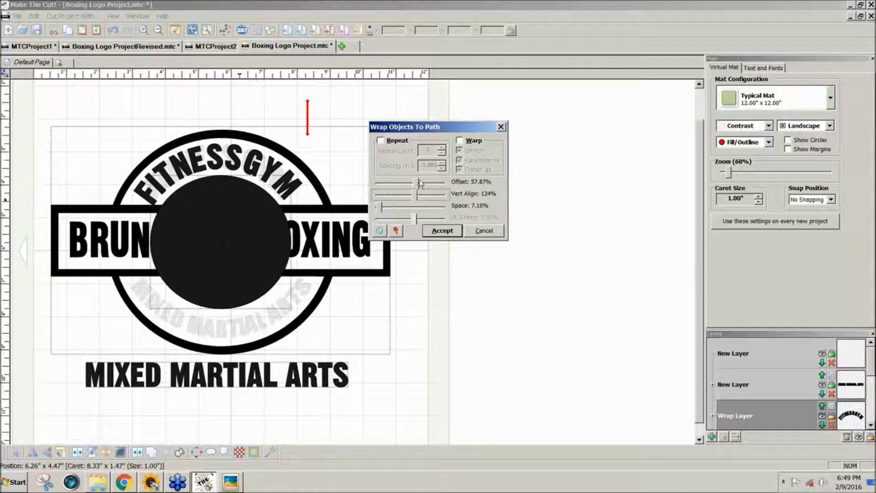
drag(417, 185, 417, 187)
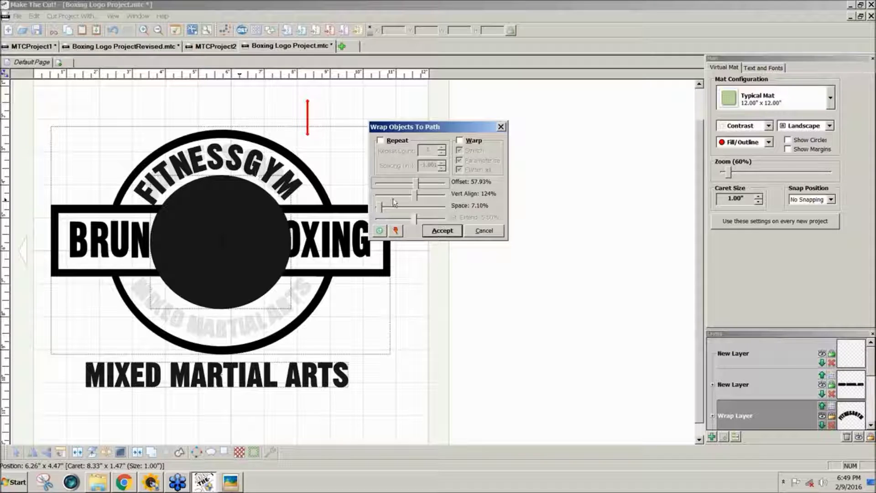
click(379, 207)
drag(379, 207, 379, 209)
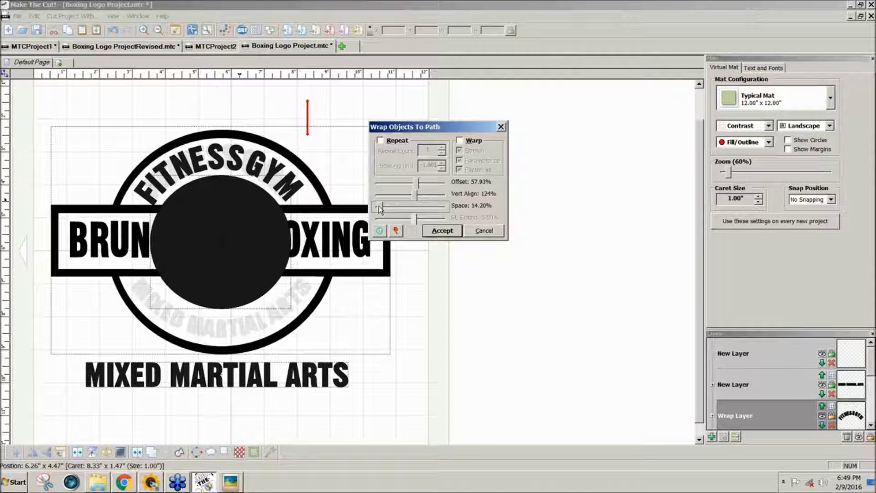
click(417, 184)
key(Right)
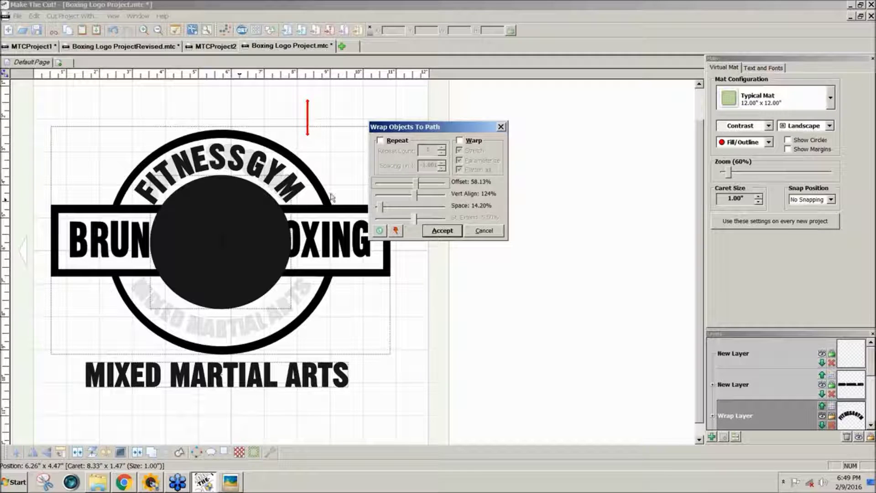
click(478, 232)
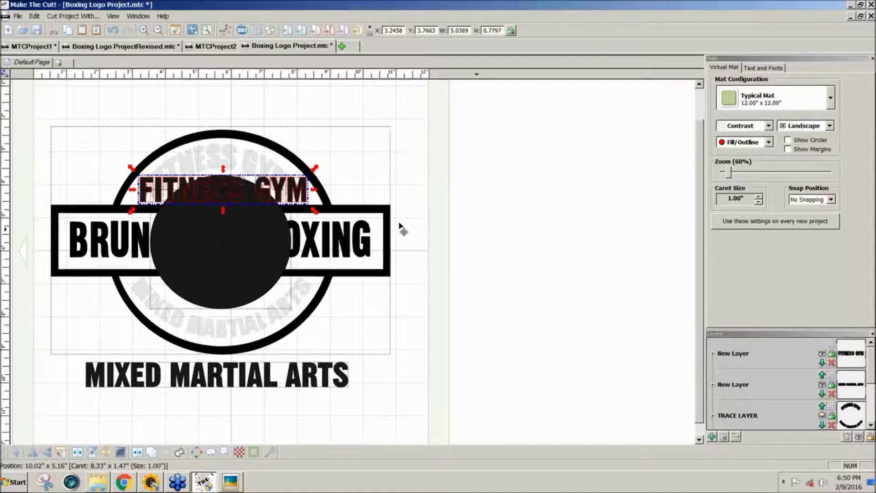
Widen the gap before GYM, then wrap FITNESS GYM onto the ring with Ctrl+W.
drag(268, 208, 264, 130)
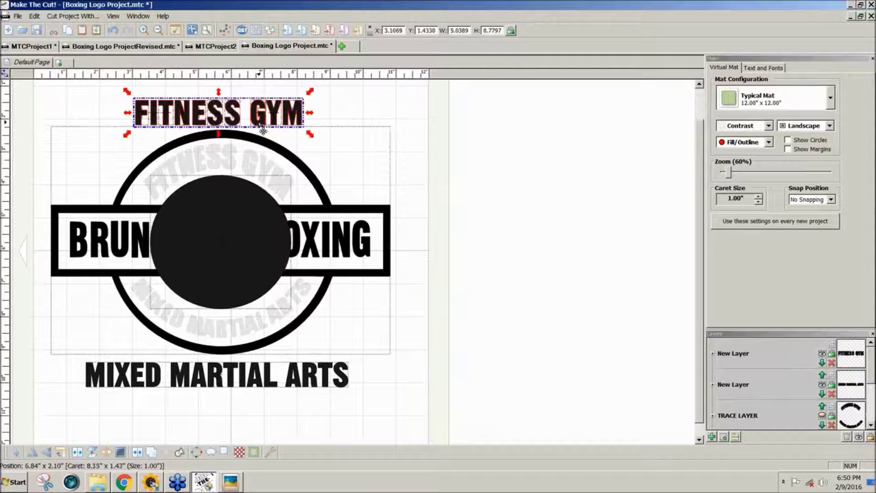
drag(332, 91, 240, 135)
key(Right)
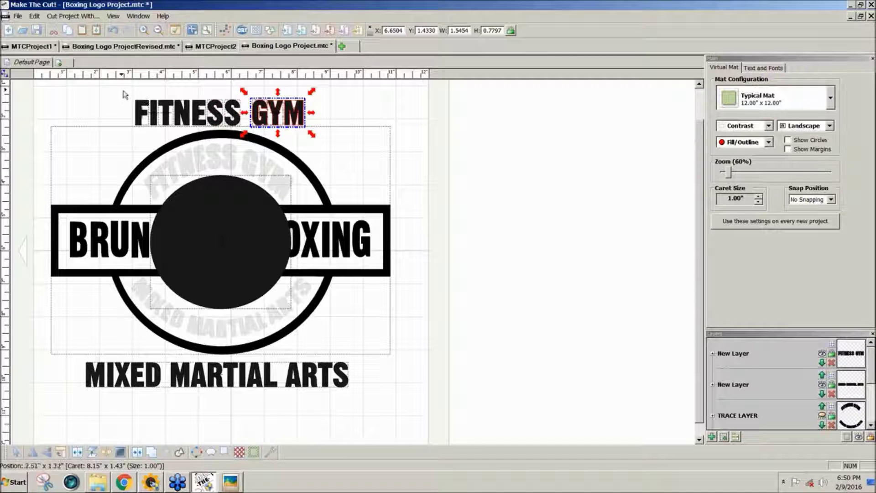
drag(129, 94, 357, 135)
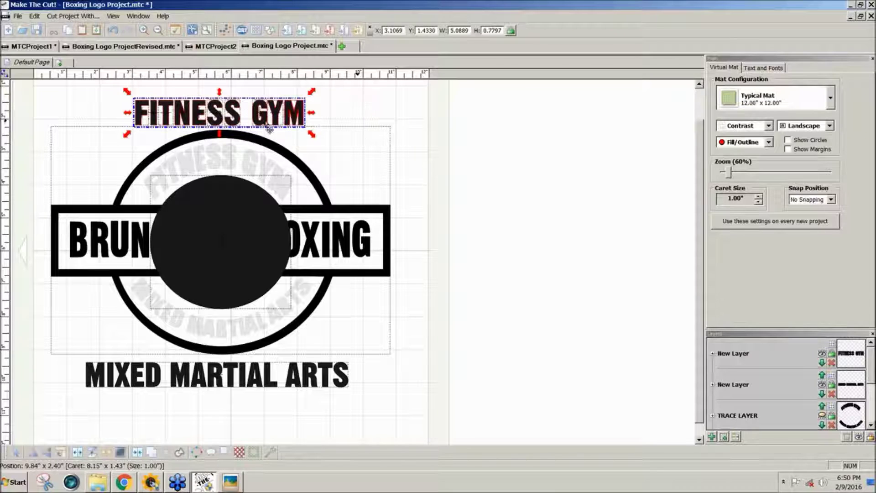
drag(263, 128, 268, 169)
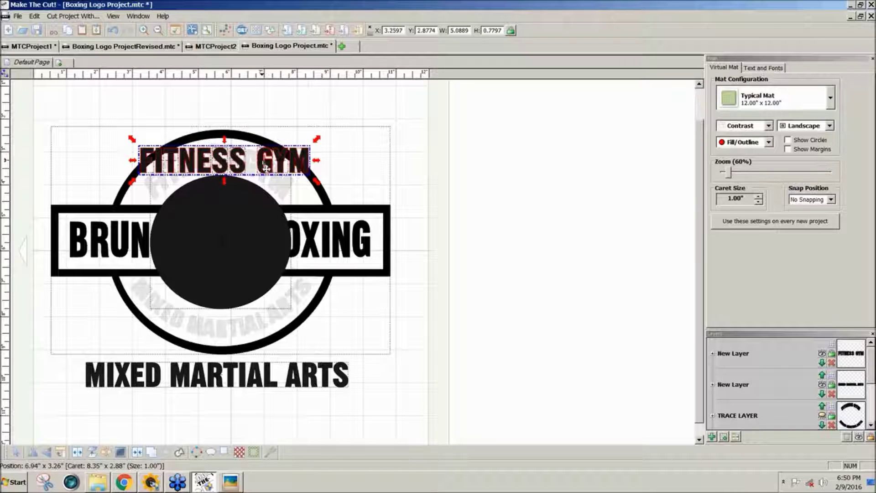
shift+click(258, 212)
key(ctrl+w)
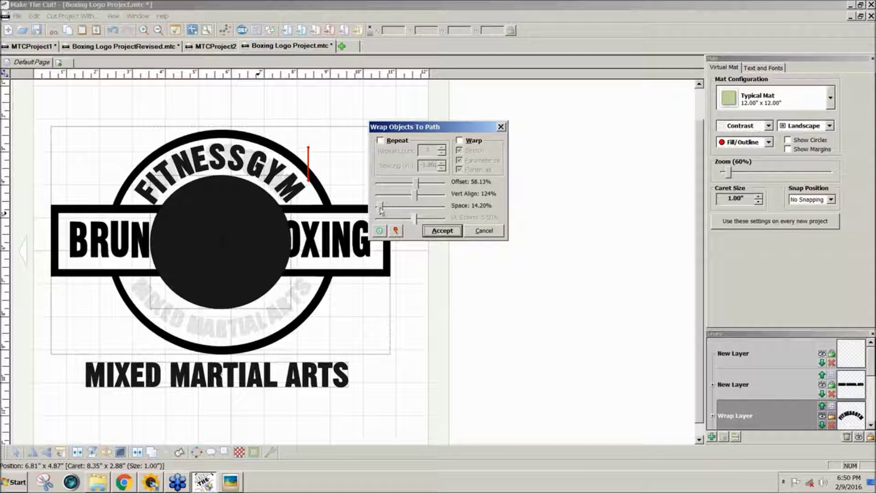
Try tighter letter spacing and a shifted offset on the wrap, then cancel it.
drag(381, 208, 377, 209)
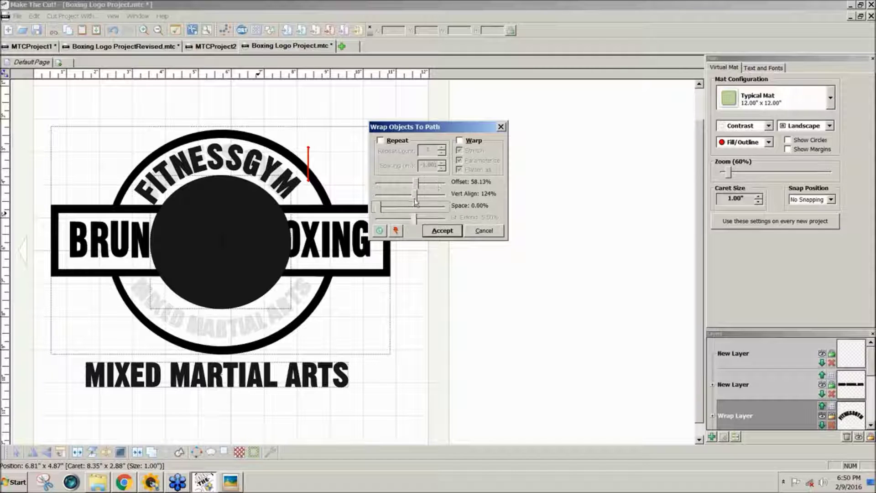
click(415, 186)
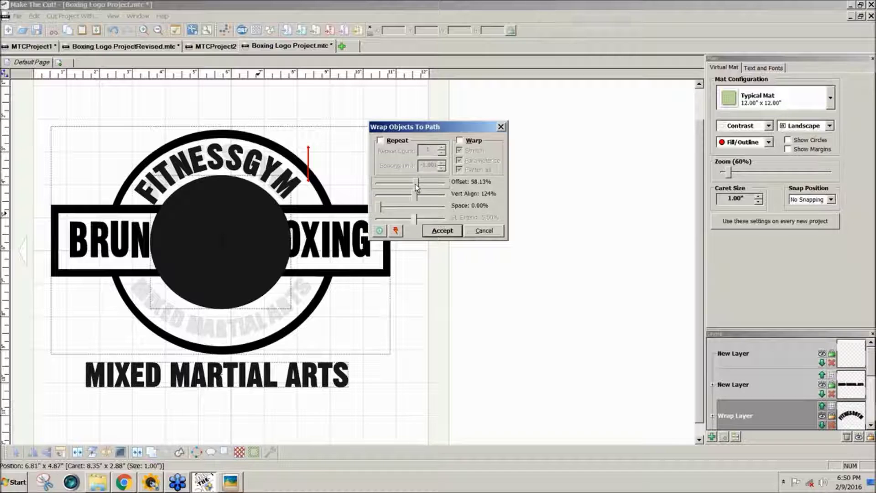
drag(415, 185, 416, 186)
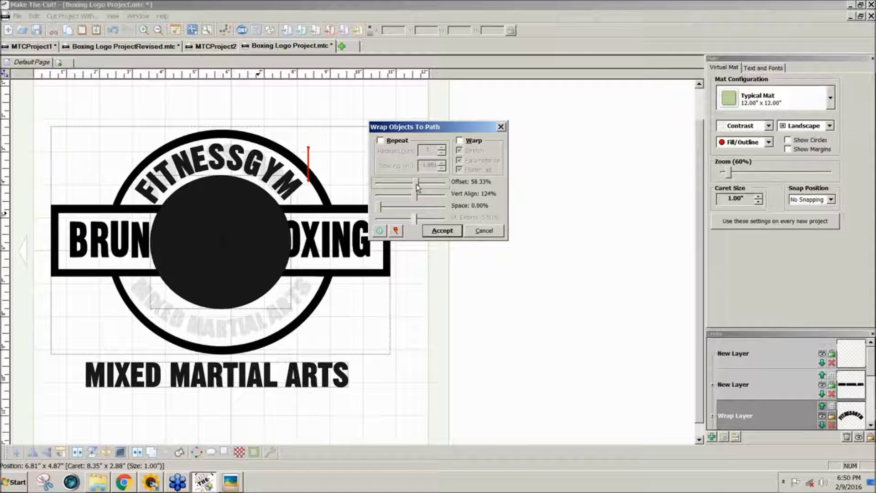
drag(416, 185, 418, 186)
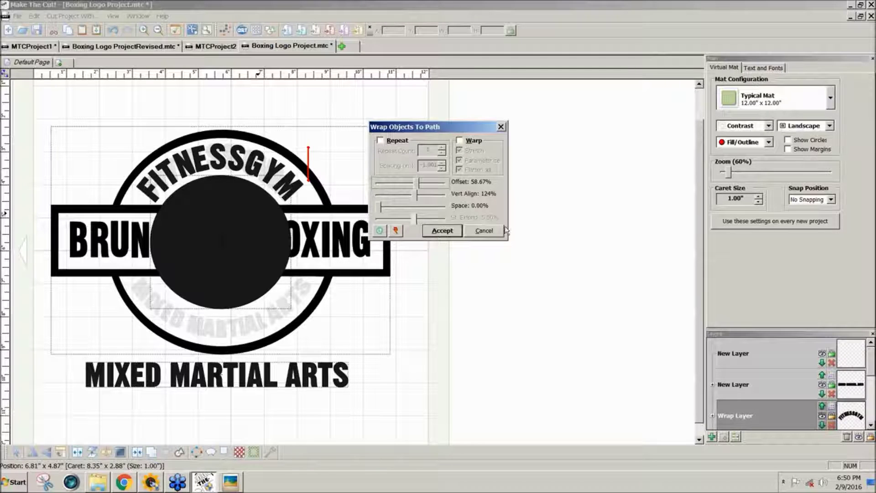
click(483, 231)
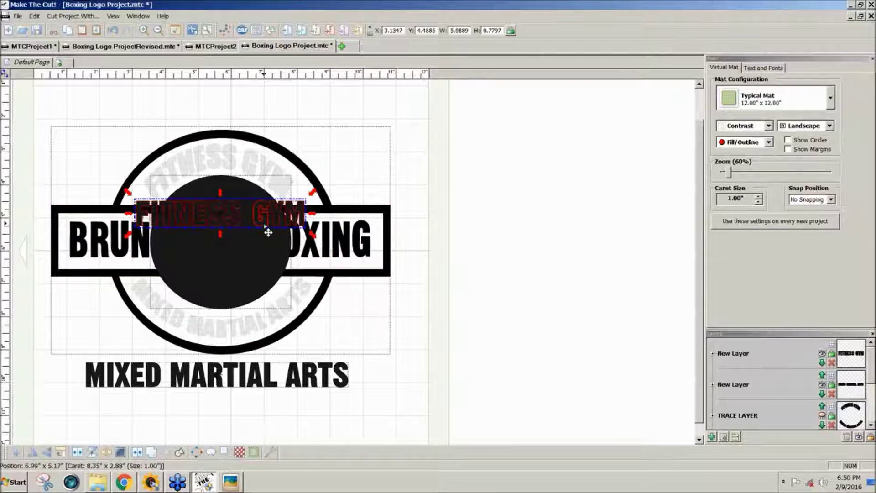
Reposition FITNESS GYM above the circle, then drop it onto the ring to rewrap at 58.67% offset.
drag(268, 233, 262, 122)
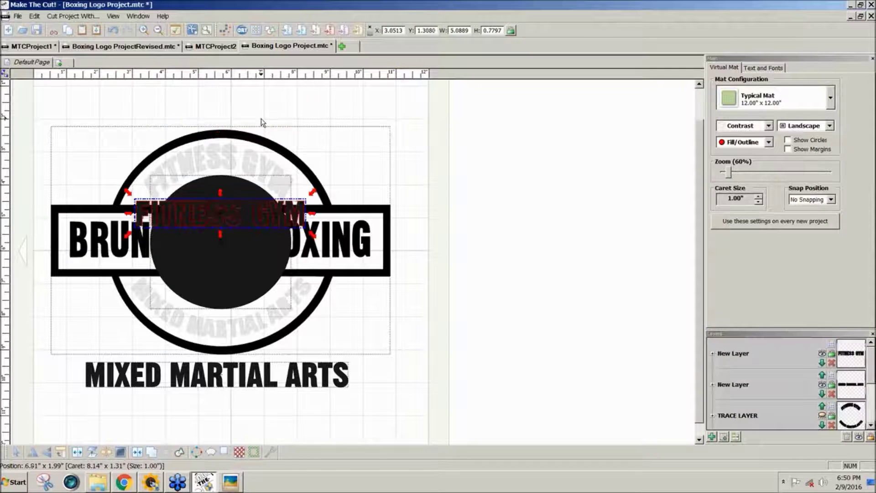
click(265, 124)
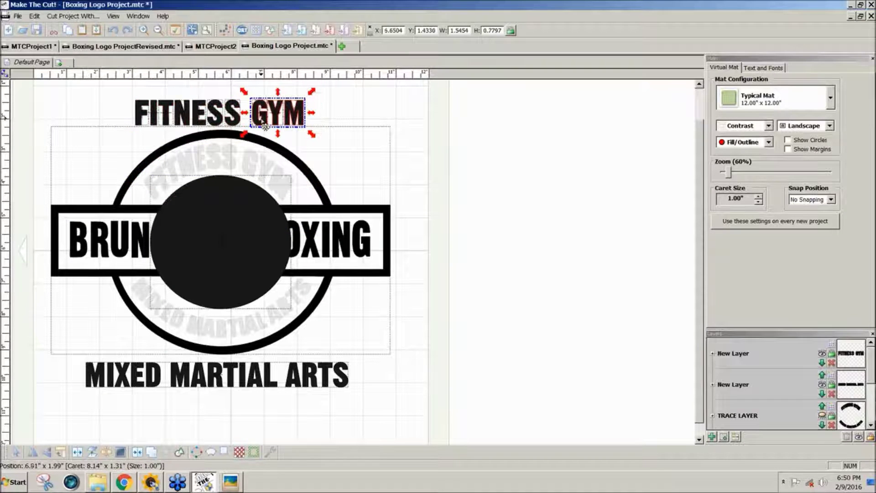
key(ctrl+z)
key(ctrl+z)
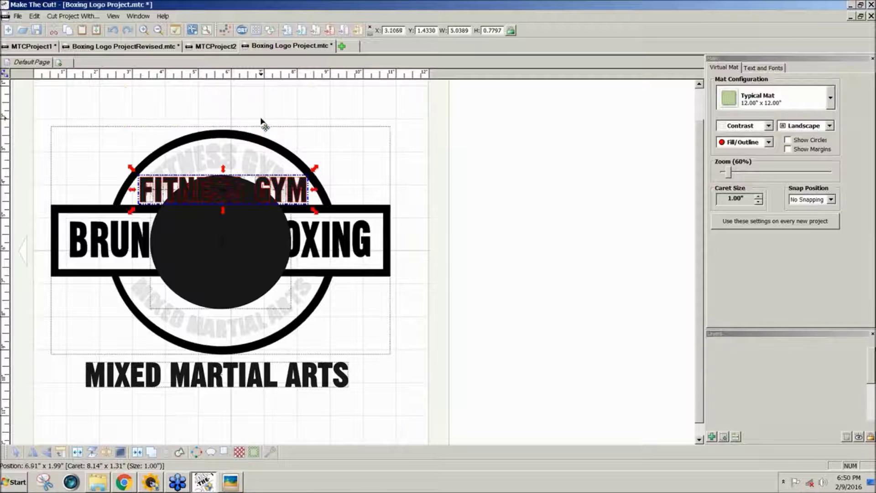
key(ctrl+y)
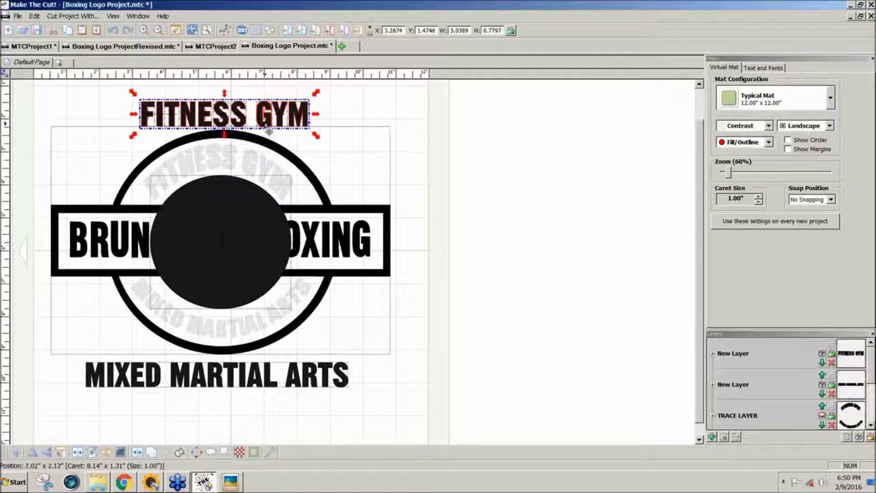
key(ctrl+z)
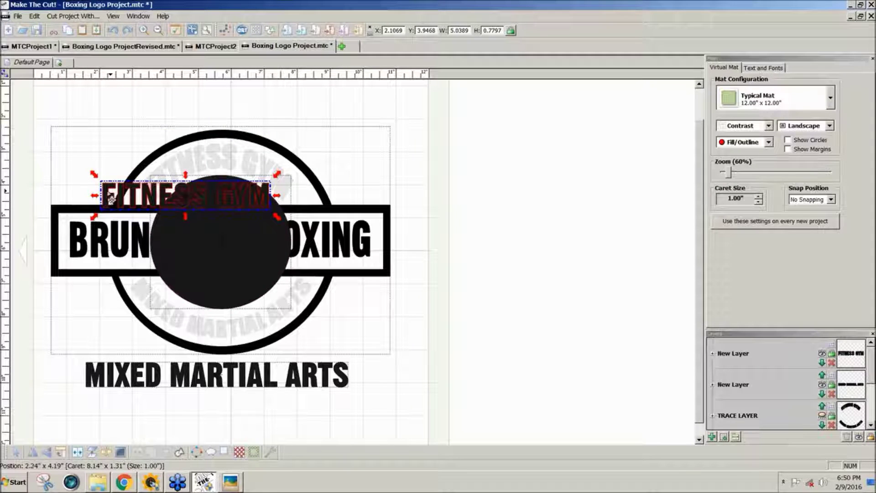
drag(110, 198, 155, 116)
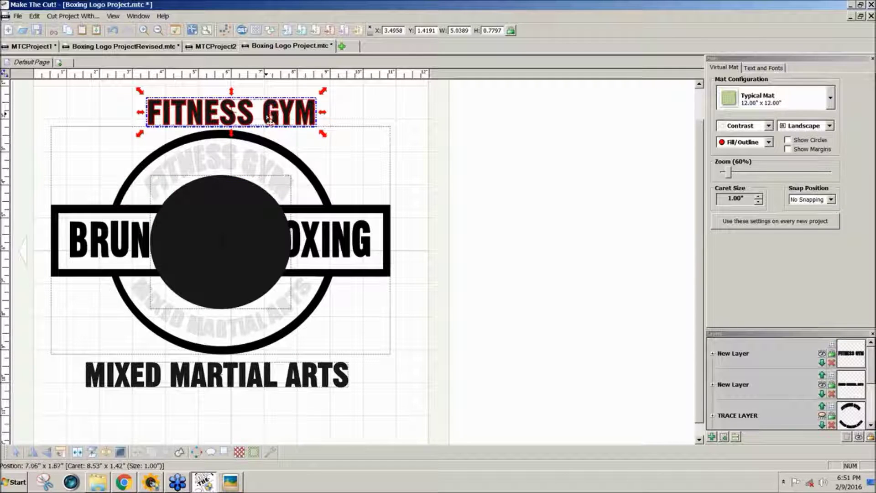
drag(267, 128, 254, 129)
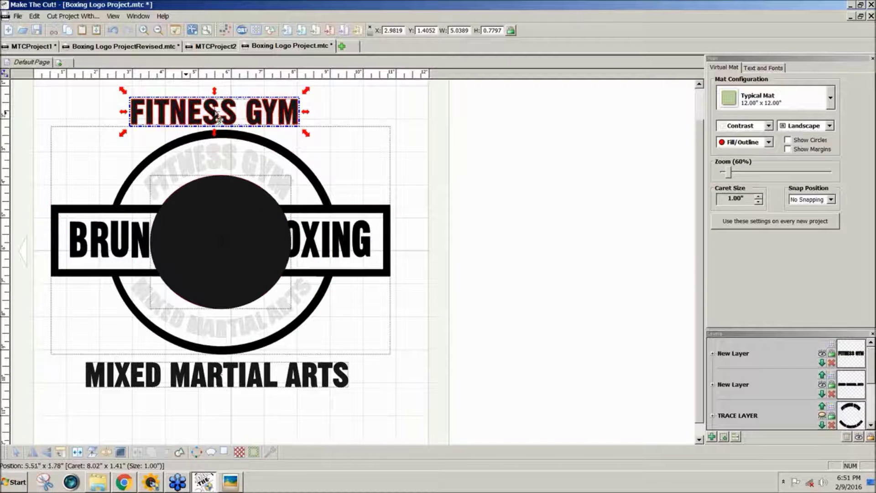
drag(214, 120, 219, 173)
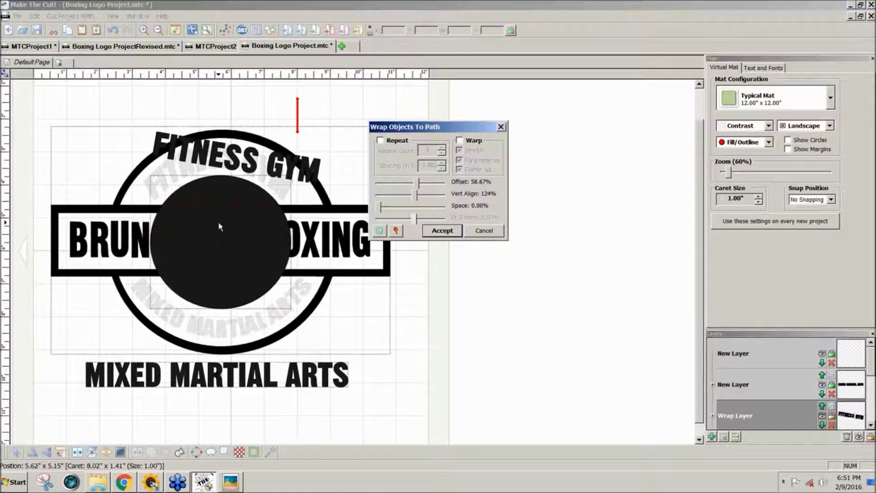
Try Warp with Stretch on and off and slide the offset, then cancel the wrap.
click(458, 141)
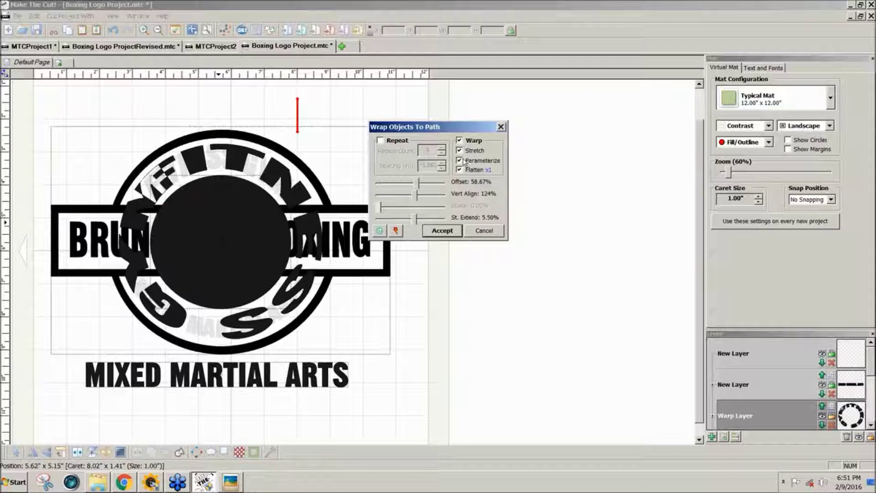
click(460, 151)
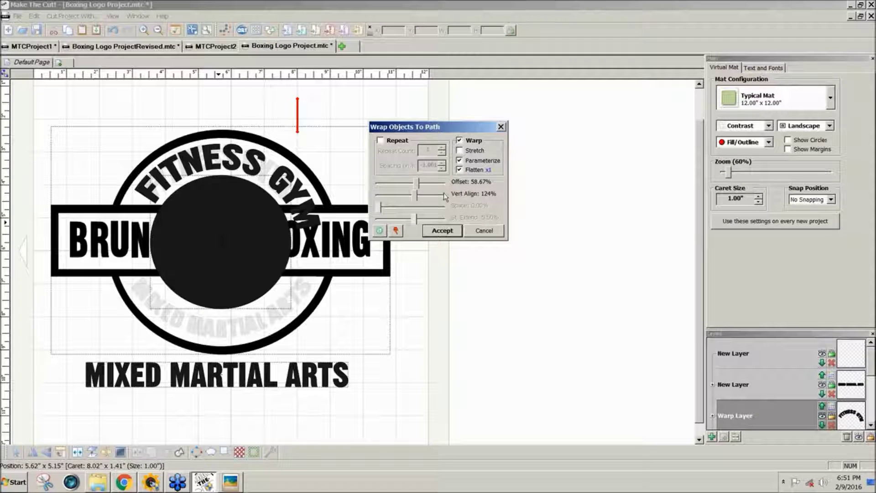
mouse_move(415, 185)
mouse_down()
mouse_move(400, 188)
mouse_move(412, 188)
mouse_up()
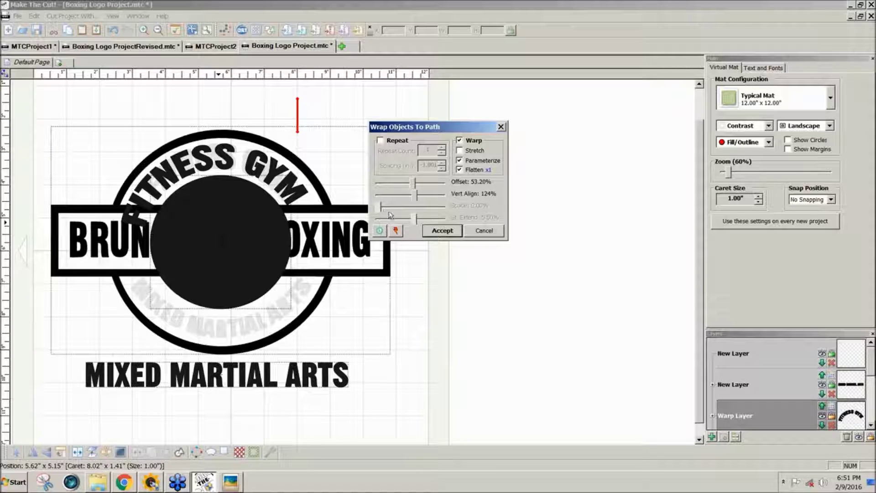
click(459, 151)
click(459, 151)
drag(414, 184, 416, 187)
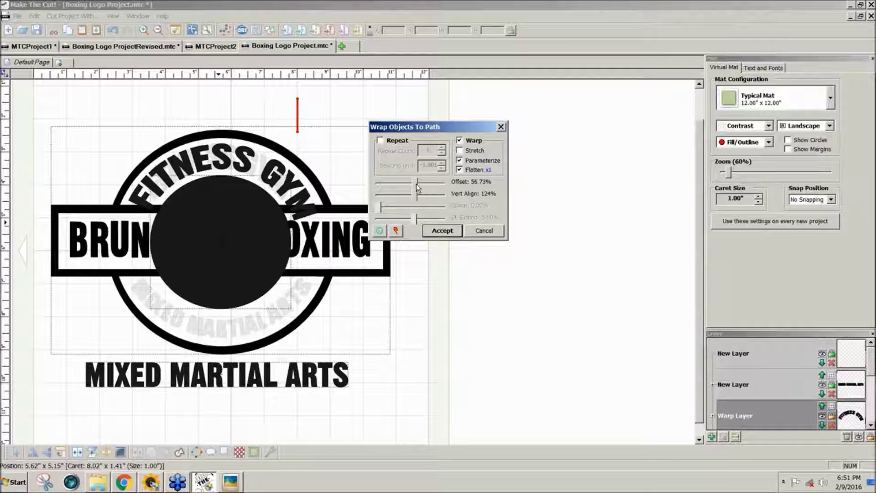
click(483, 231)
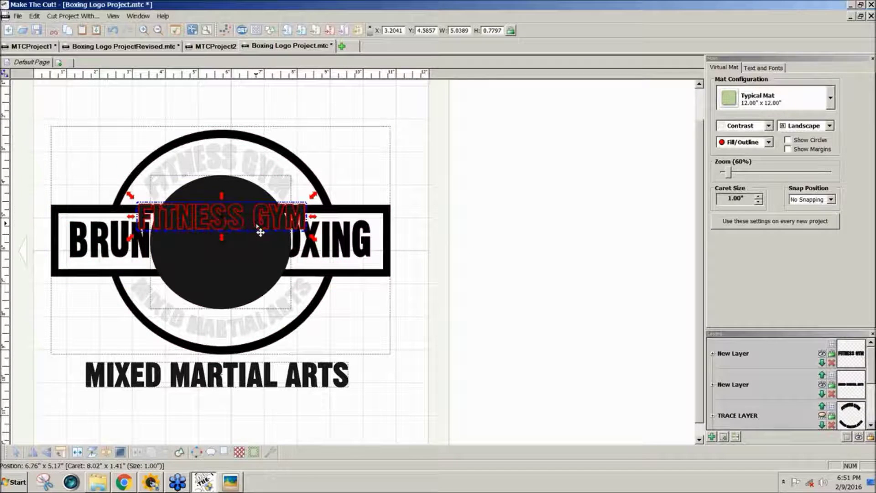
Narrow FITNESS GYM slightly, test a warped wrap, cancel it, and move the text above the circle.
drag(260, 232, 266, 123)
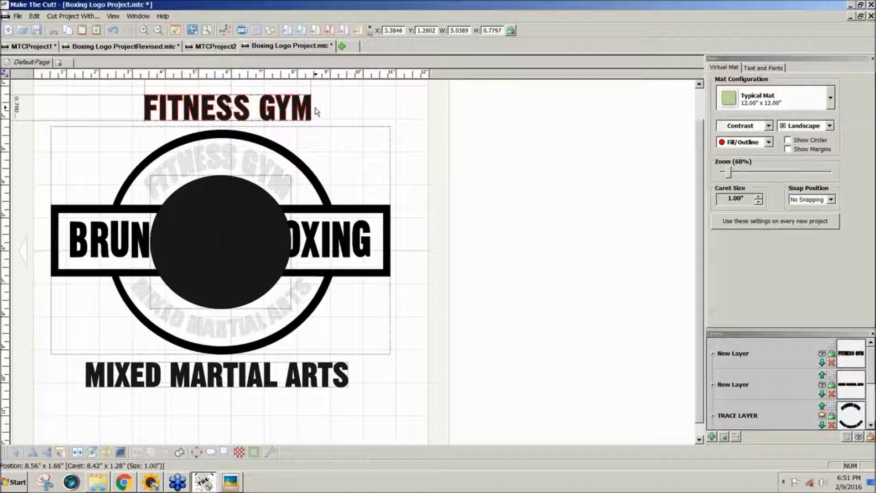
click(318, 111)
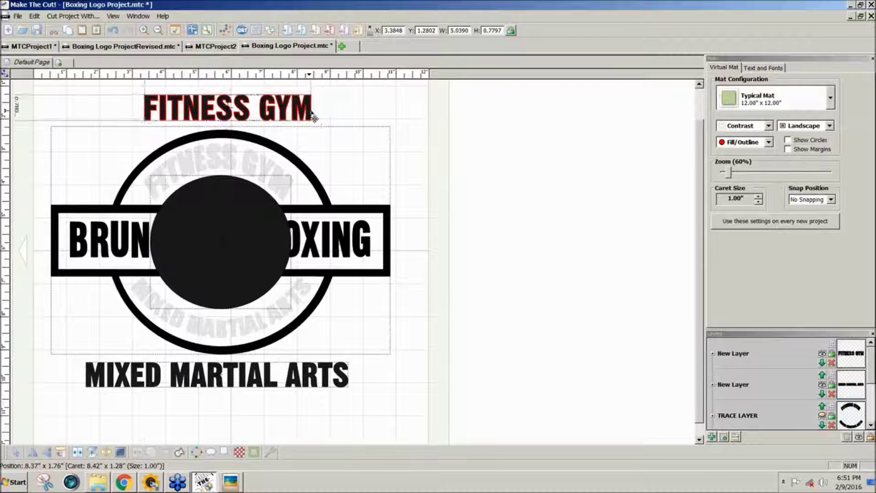
click(316, 113)
drag(313, 113, 275, 236)
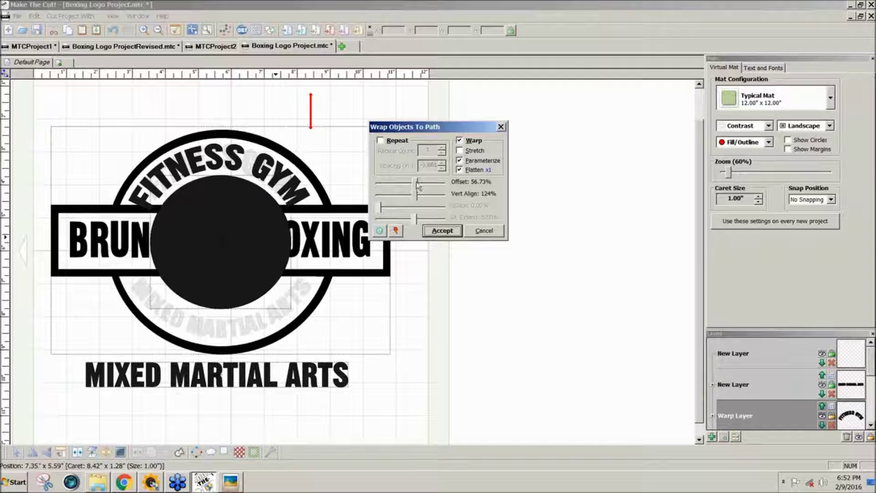
drag(417, 185, 422, 185)
click(478, 231)
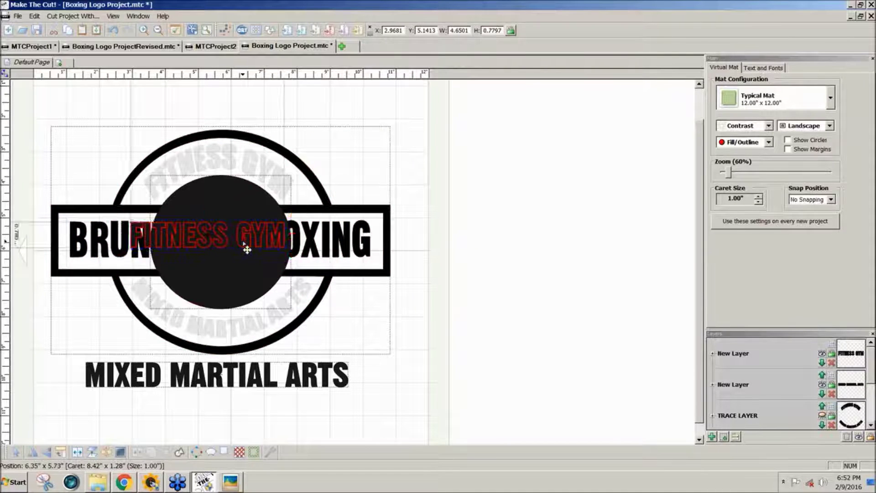
drag(242, 240, 252, 222)
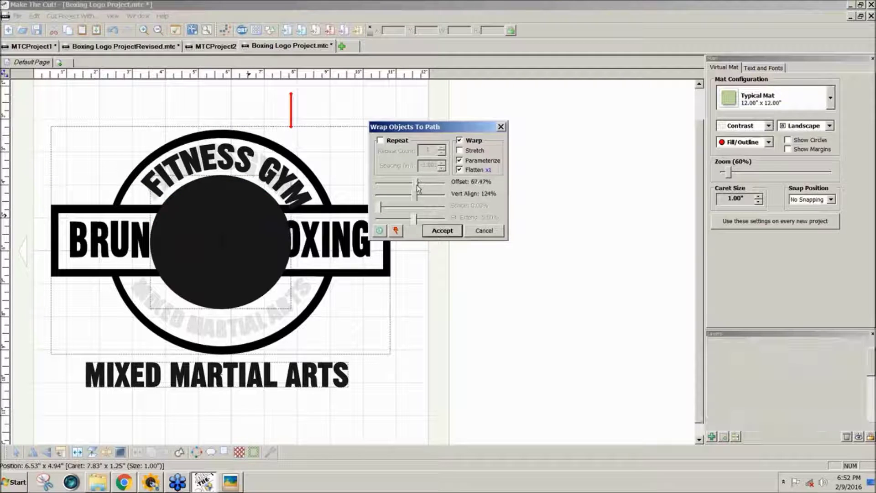
Set the warped FITNESS GYM wrap Offset to about 58.60% to centre it.
drag(417, 187, 420, 190)
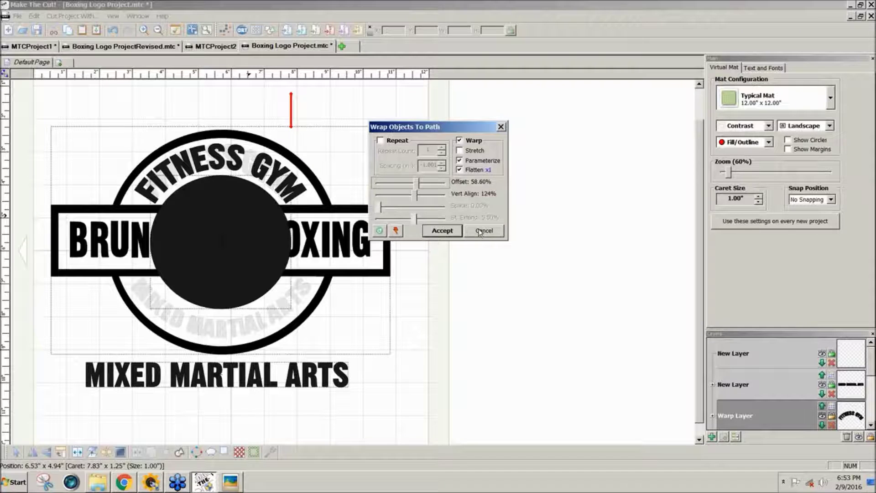
Drop the arch wrap, raise FITNESS GYM above the logo, and show the traced arc lettering.
click(479, 231)
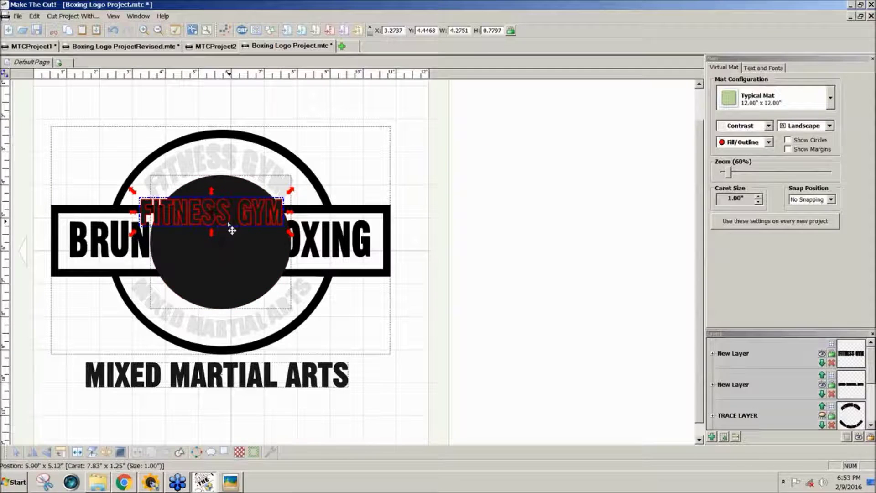
drag(223, 229, 236, 128)
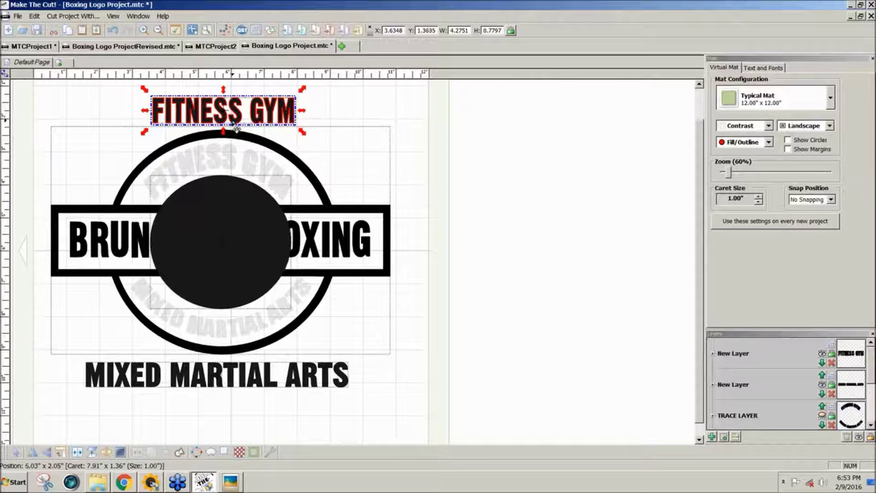
click(224, 232)
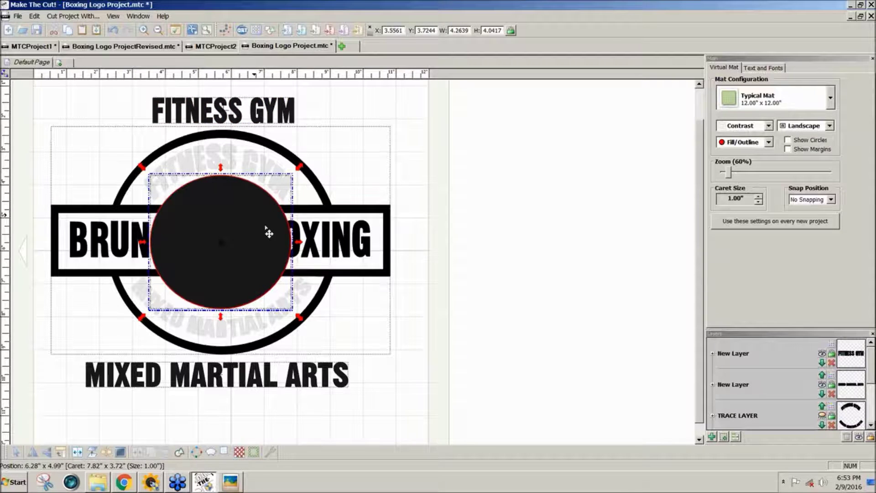
click(822, 417)
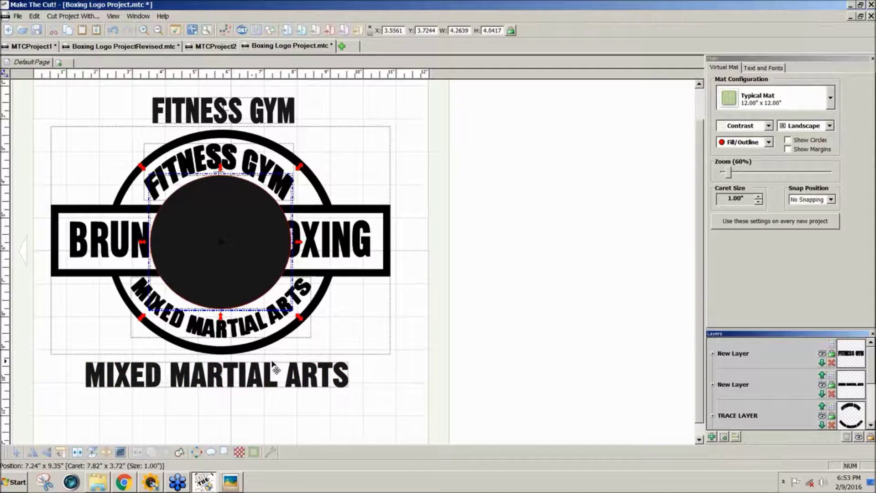
Enlarge the black centre circle to fill the ring's interior and re-centre it.
click(221, 287)
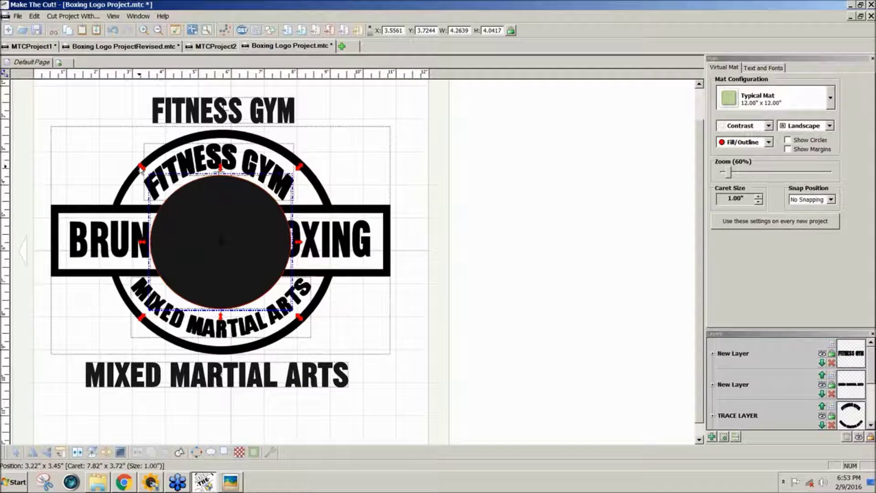
drag(142, 170, 109, 139)
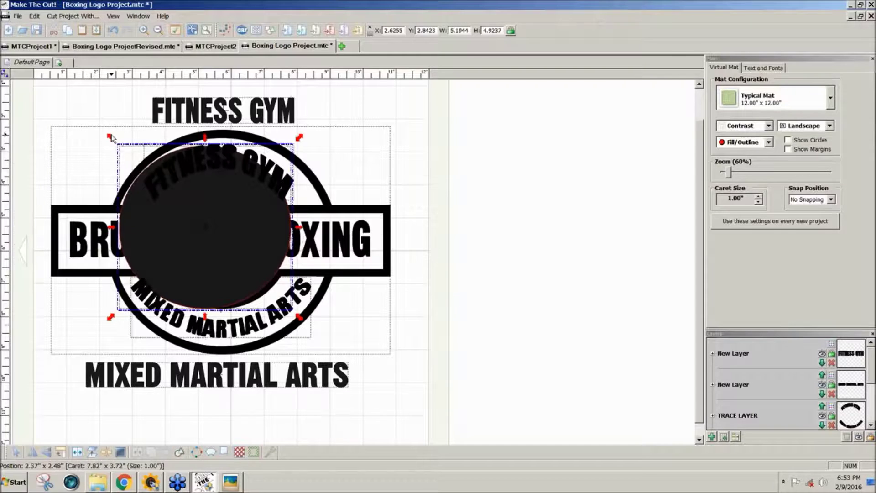
drag(215, 233, 231, 247)
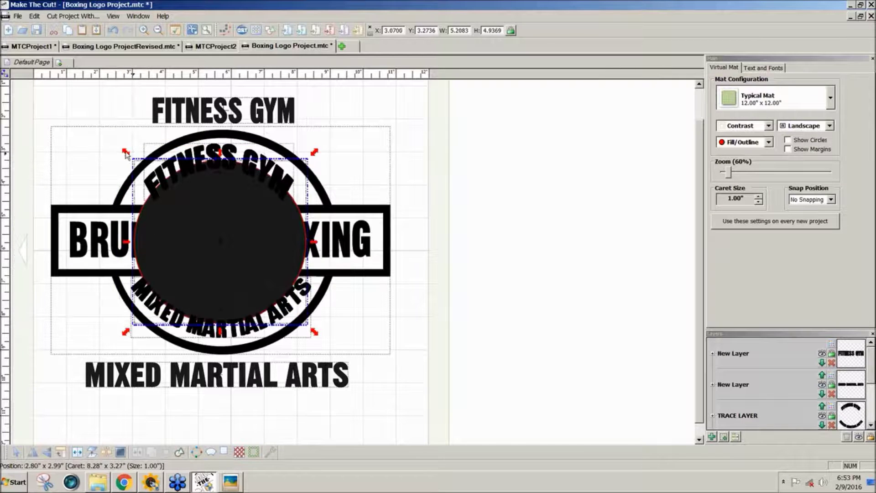
drag(123, 154, 119, 148)
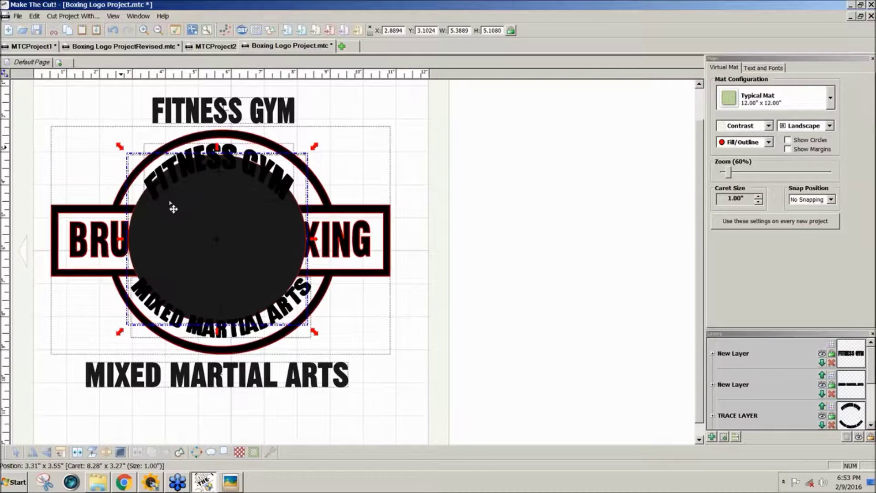
drag(316, 334, 321, 339)
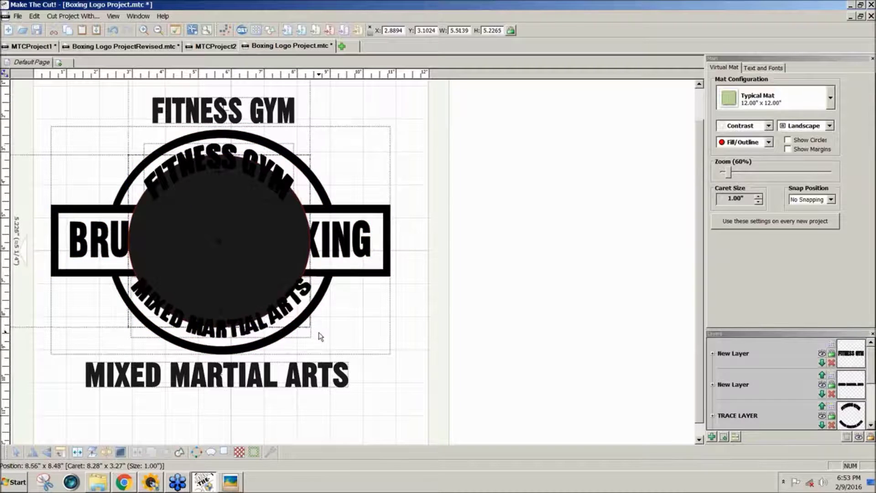
drag(259, 290, 261, 291)
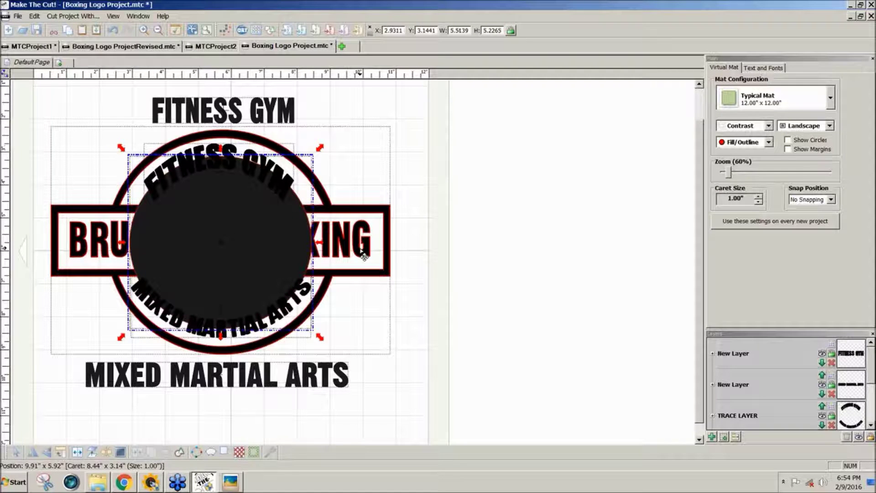
Fade out the traced lettering and move FITNESS GYM down onto the circle.
click(364, 254)
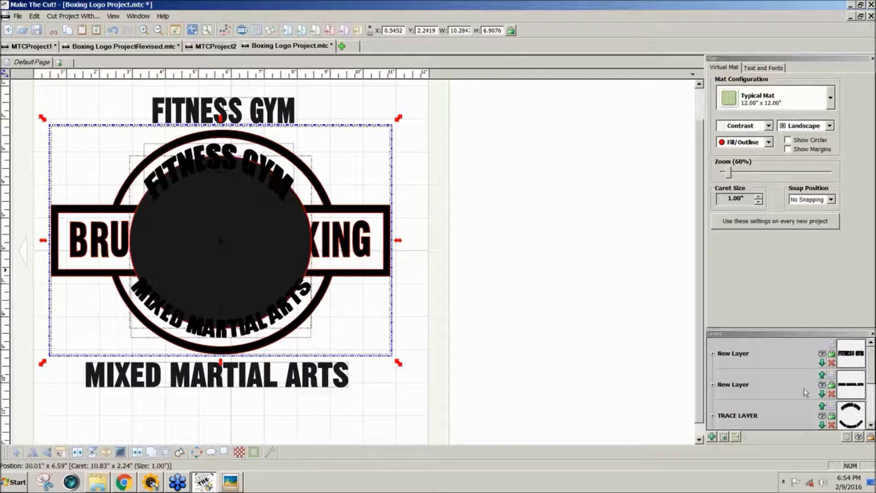
click(821, 415)
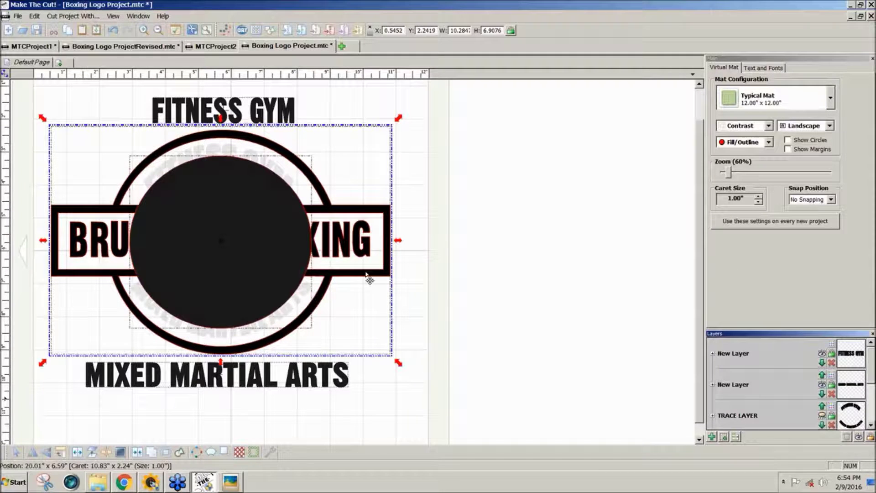
drag(137, 76, 360, 155)
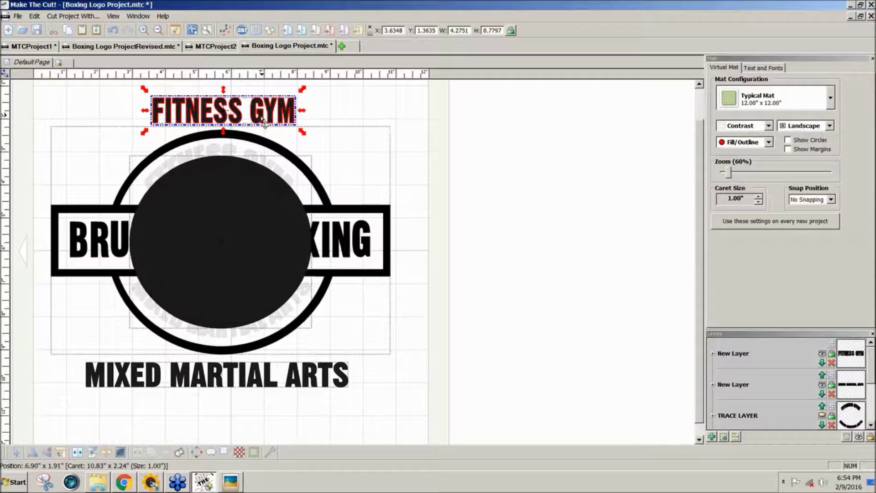
drag(264, 121, 258, 172)
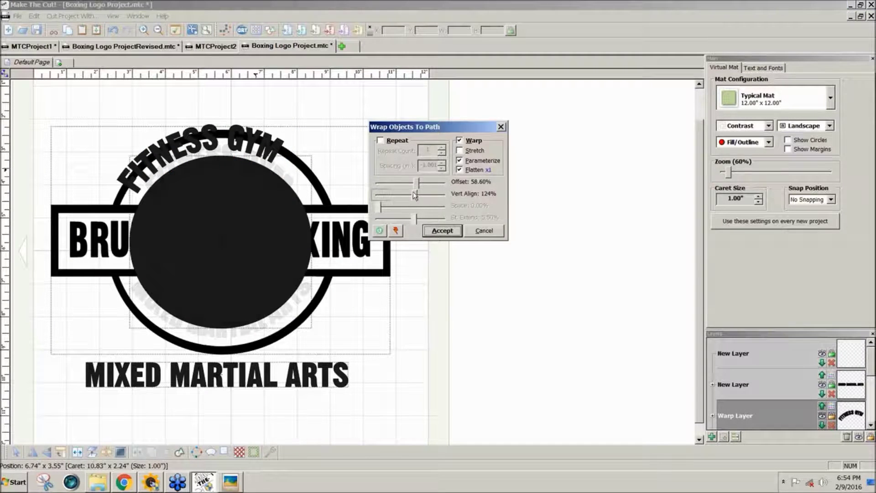
Trial an arched wrap of FITNESS GYM with flattening, then cancel to keep it straight.
drag(413, 192, 407, 194)
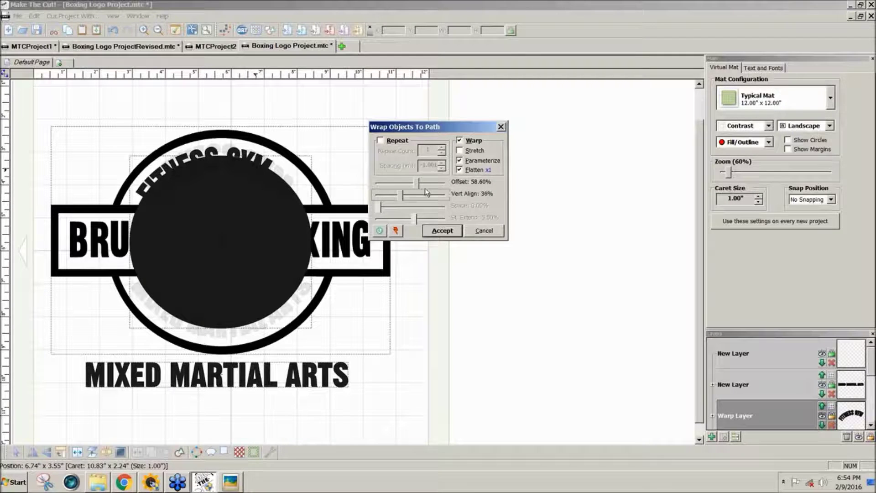
drag(419, 187, 423, 186)
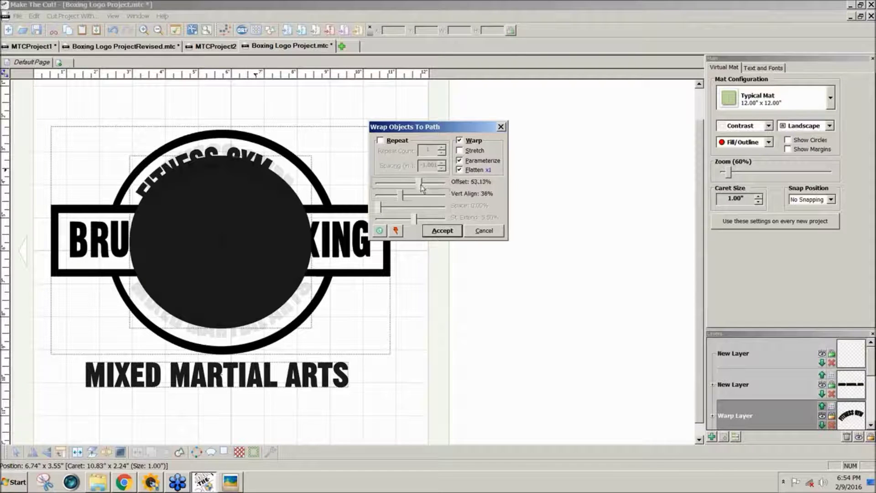
click(472, 173)
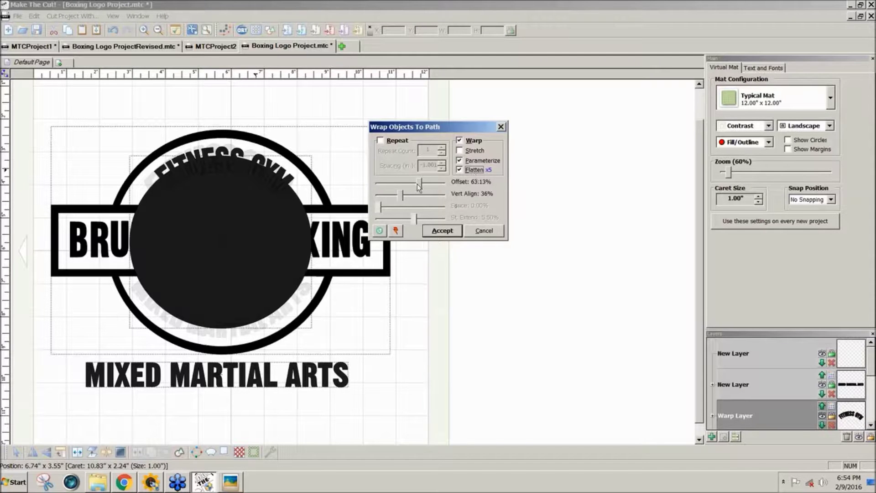
drag(419, 187, 420, 190)
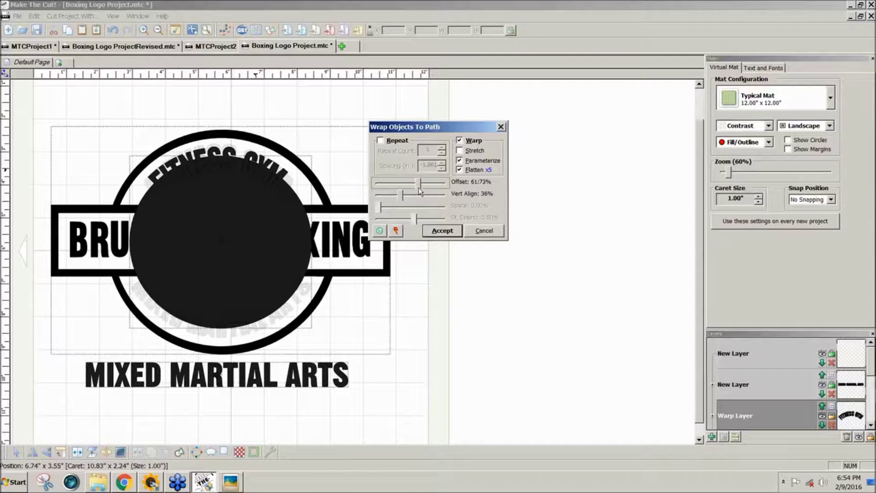
click(483, 230)
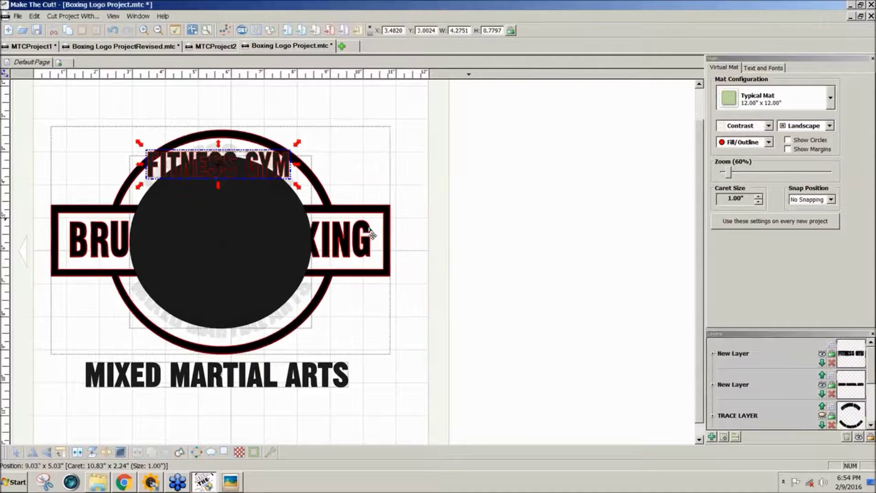
Raise and widen FITNESS GYM, then arch it along the circle's top at 51% offset.
drag(237, 177, 240, 123)
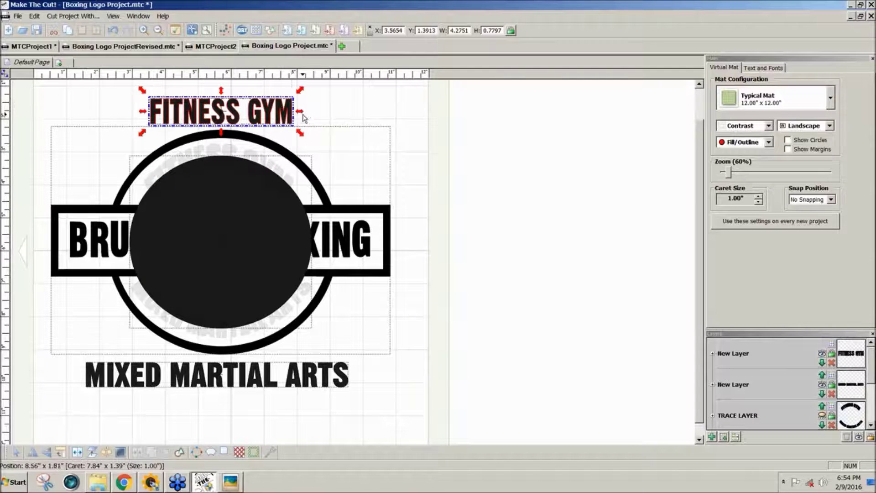
drag(300, 111, 272, 202)
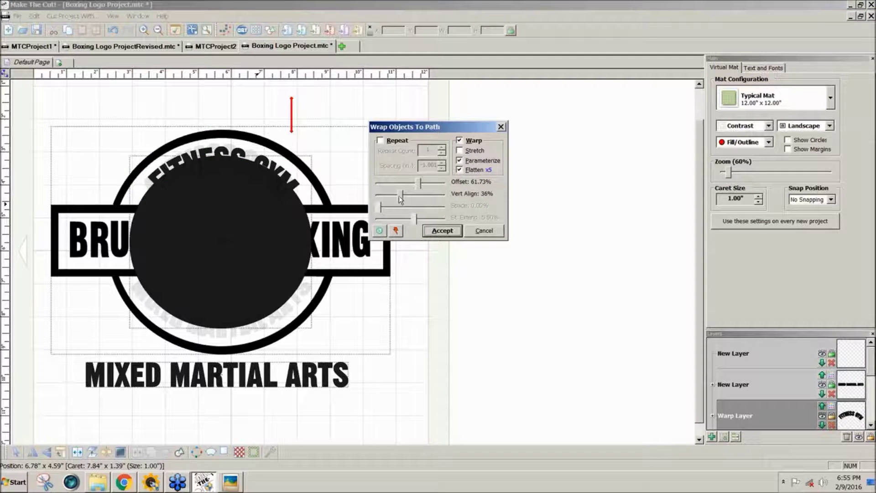
drag(418, 182, 419, 188)
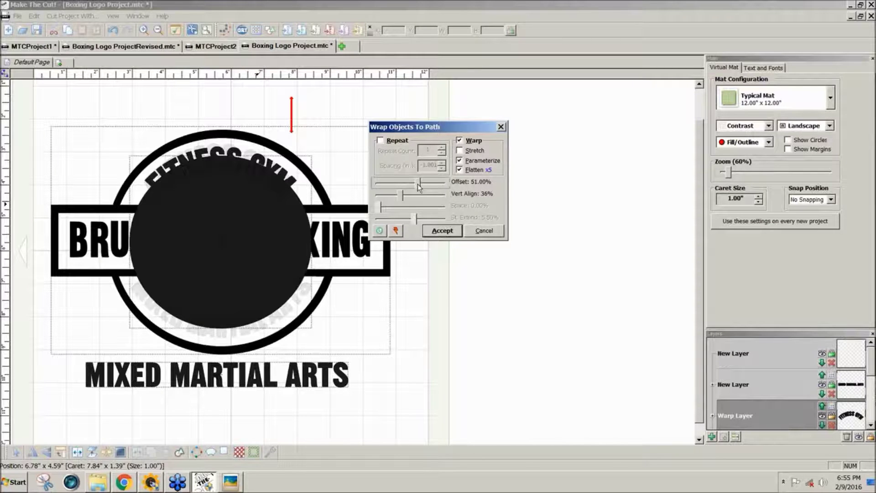
click(437, 232)
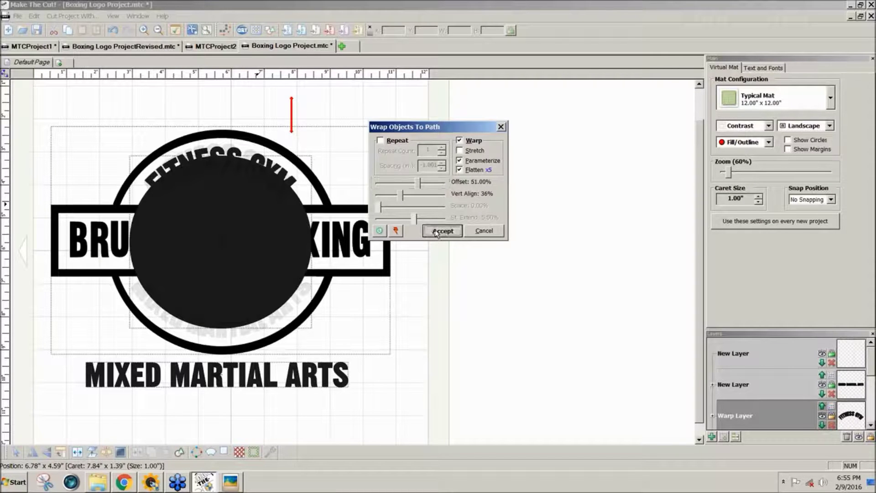
Move the black circle aside to inspect, undo back over the logo, and show mat colour schemes.
drag(259, 274, 590, 300)
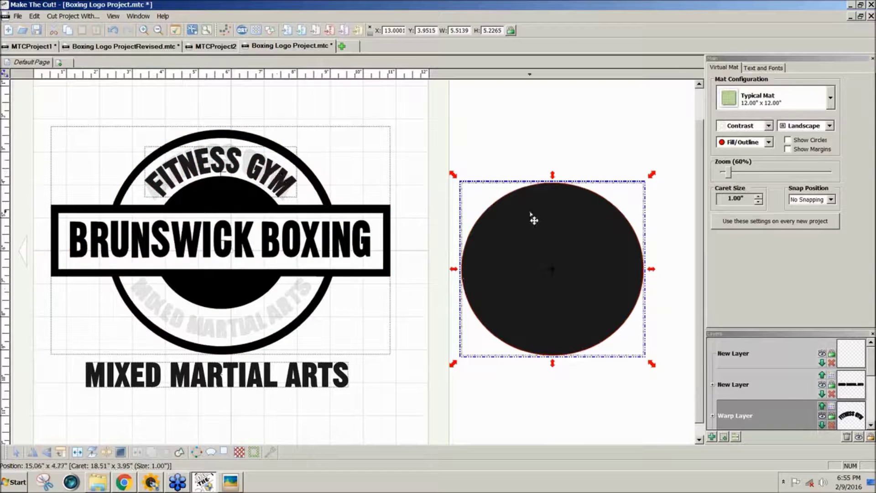
drag(533, 218, 501, 203)
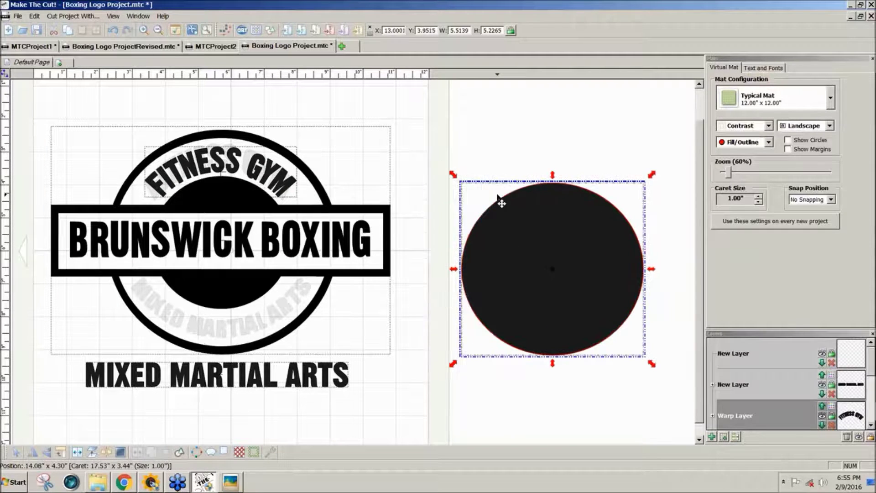
key(ctrl+z)
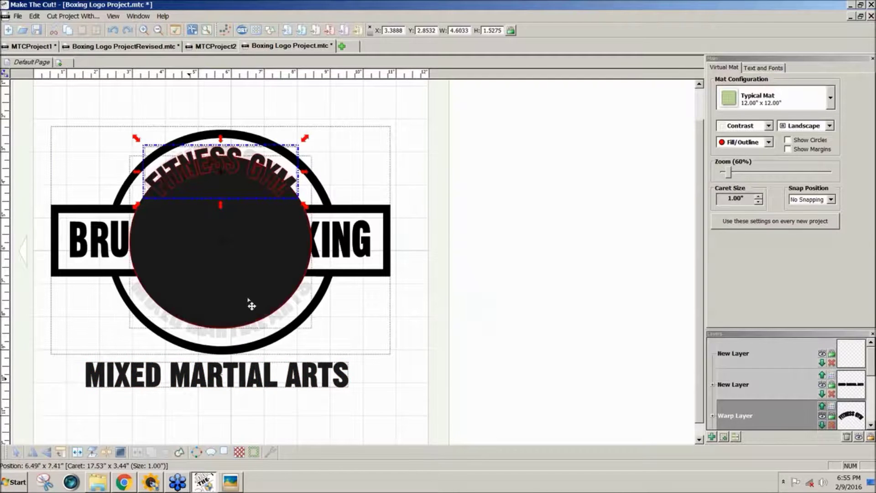
scroll(869, 373, down, 2)
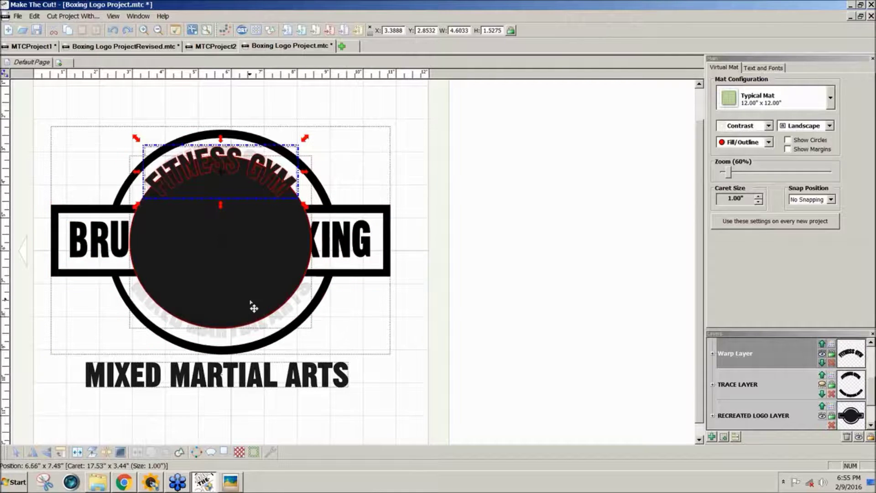
click(769, 126)
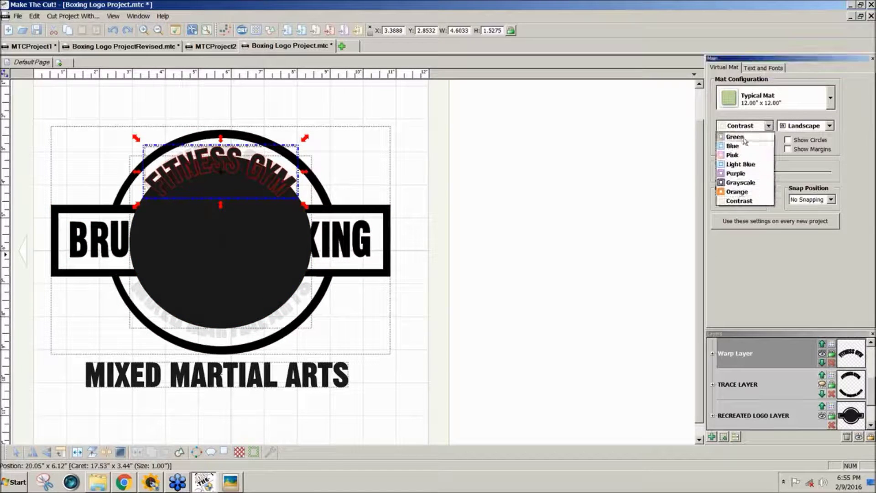
Switch the mat to the Green scheme and move MIXED MARTIAL ARTS up and right.
click(741, 142)
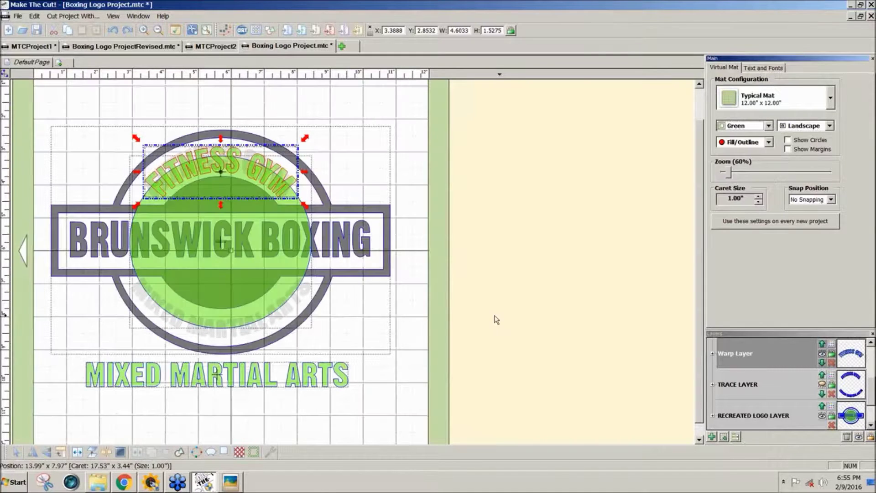
click(496, 318)
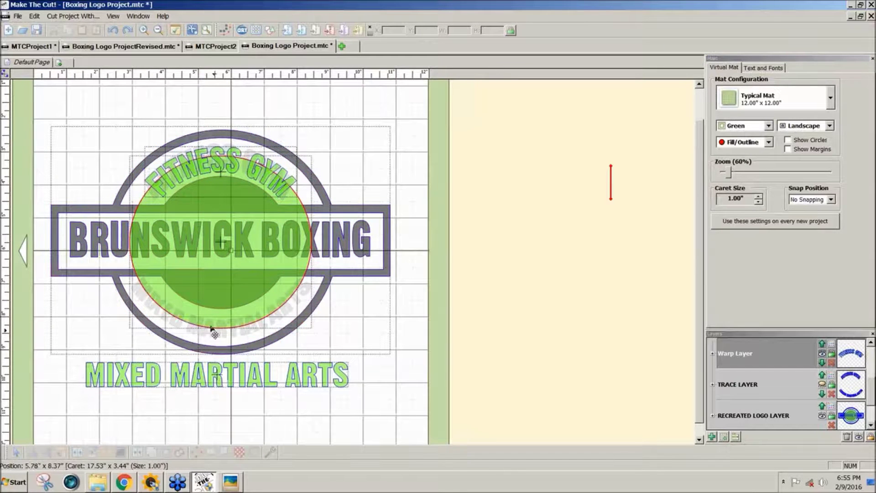
drag(43, 356, 514, 426)
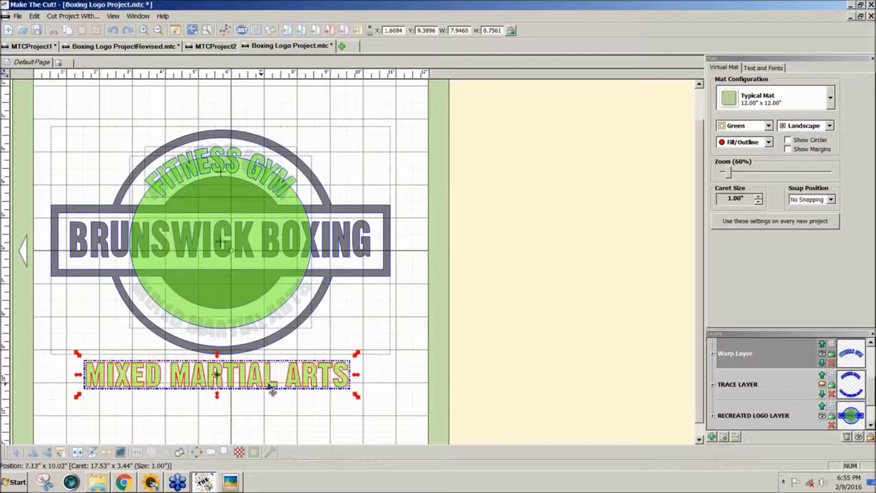
mouse_move(272, 391)
mouse_down()
mouse_move(285, 376)
mouse_move(288, 332)
mouse_move(286, 387)
mouse_up()
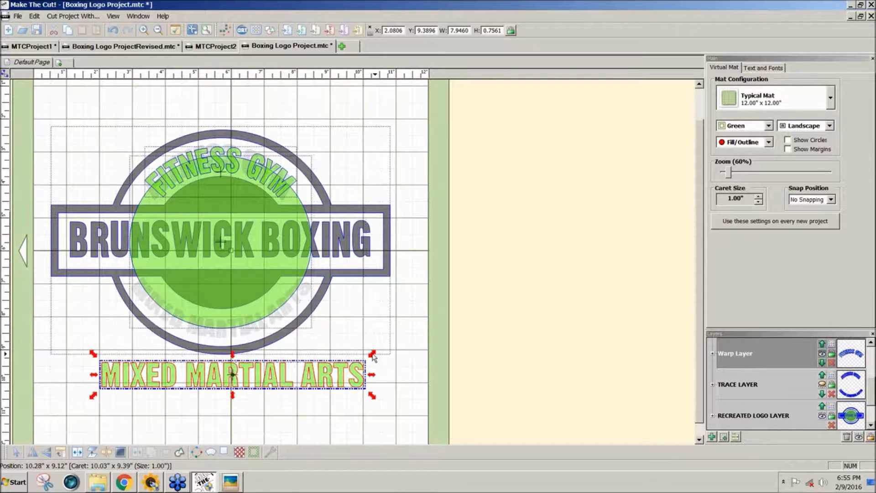
Shrink, flatten and narrow MIXED MARTIAL ARTS, fitting it onto the lower ring.
click(369, 357)
drag(369, 357, 315, 371)
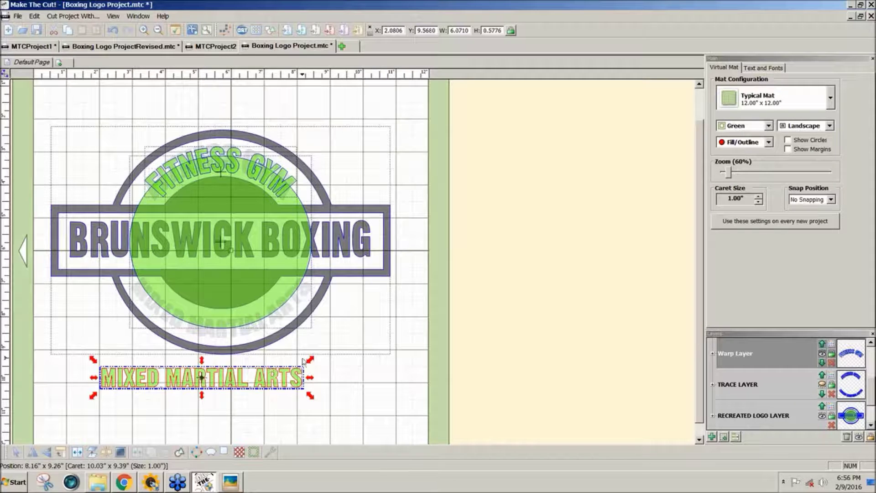
drag(270, 386, 295, 335)
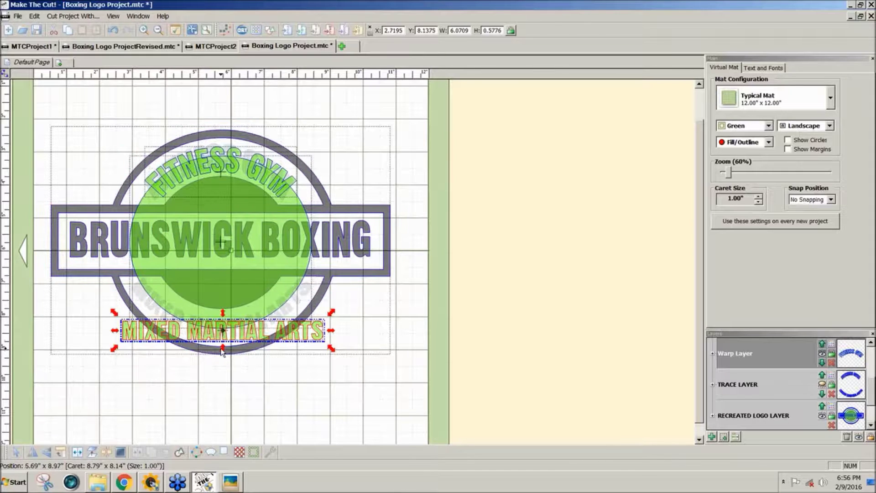
drag(222, 352, 222, 351)
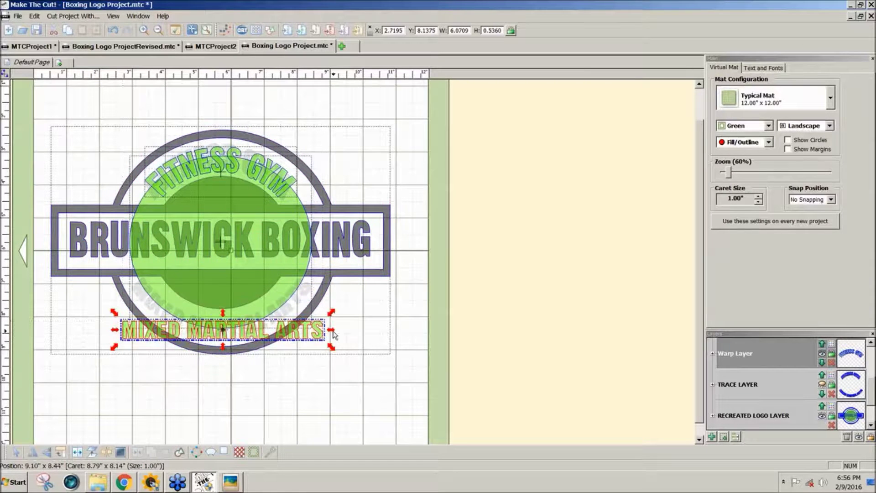
drag(333, 332, 331, 335)
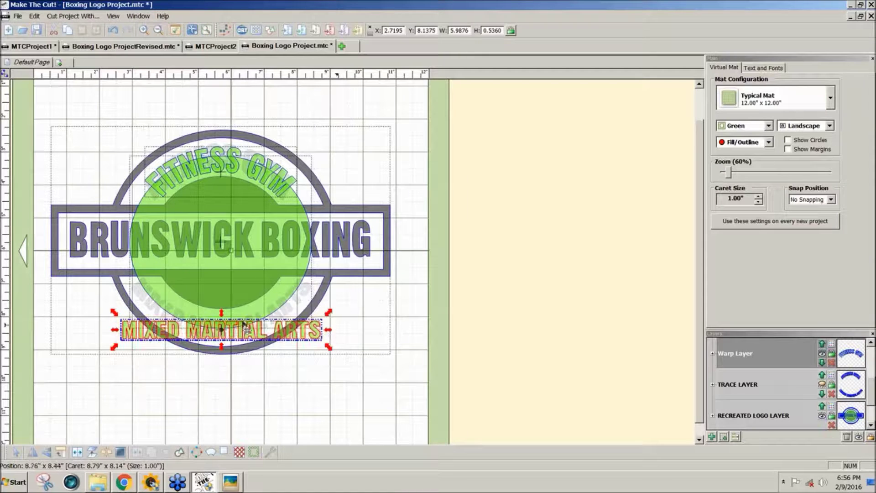
drag(223, 332, 225, 335)
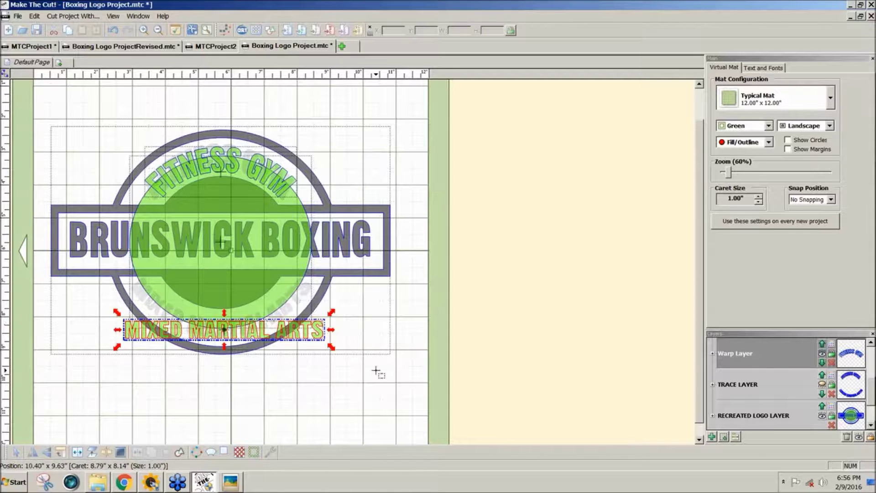
drag(378, 373, 46, 307)
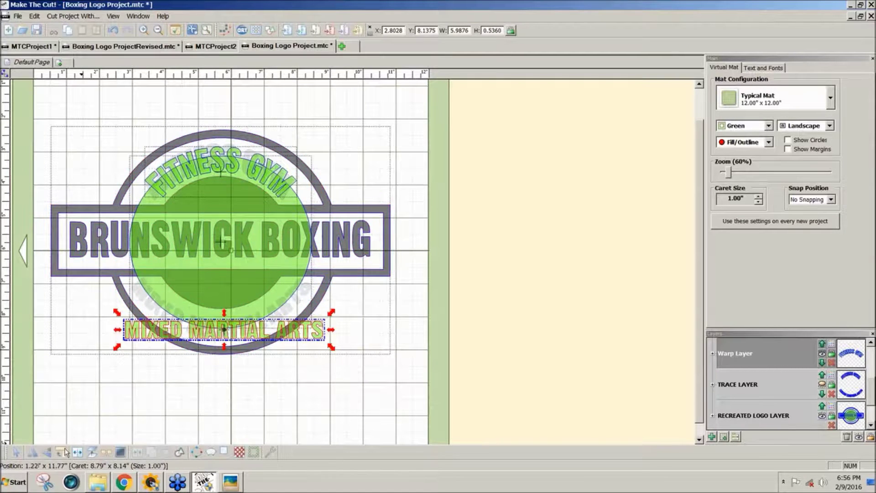
Mirror MIXED MARTIAL ARTS horizontally and position it just beneath the ring.
click(33, 452)
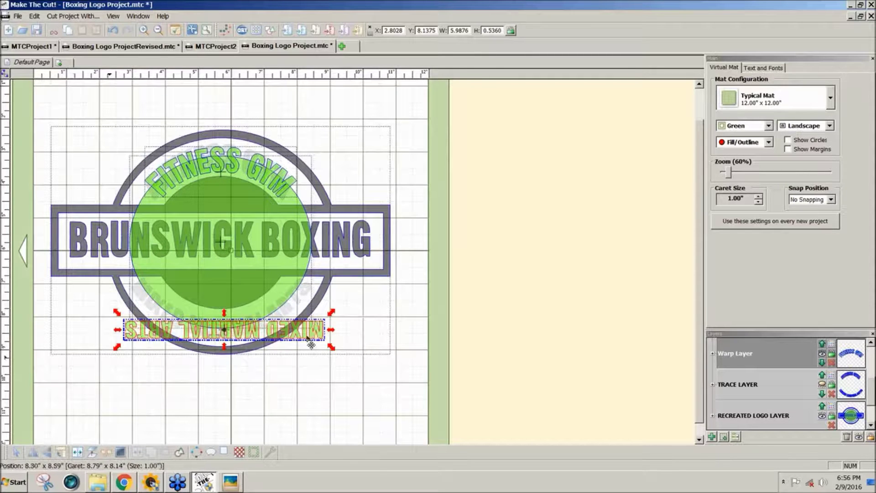
drag(308, 338, 307, 364)
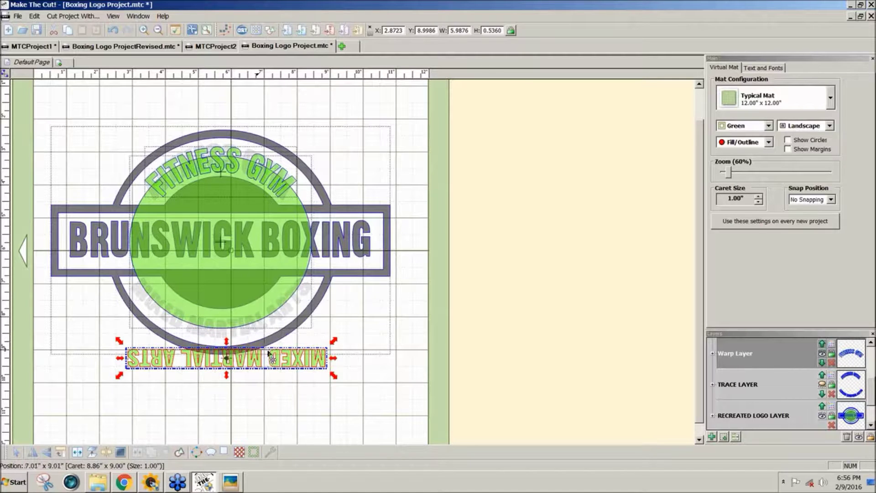
mouse_move(269, 353)
mouse_down()
mouse_move(274, 361)
mouse_move(264, 303)
mouse_up()
Wrap MIXED MARTIAL ARTS onto the circle path and raise its vertical alignment to 56%.
key(ctrl+w)
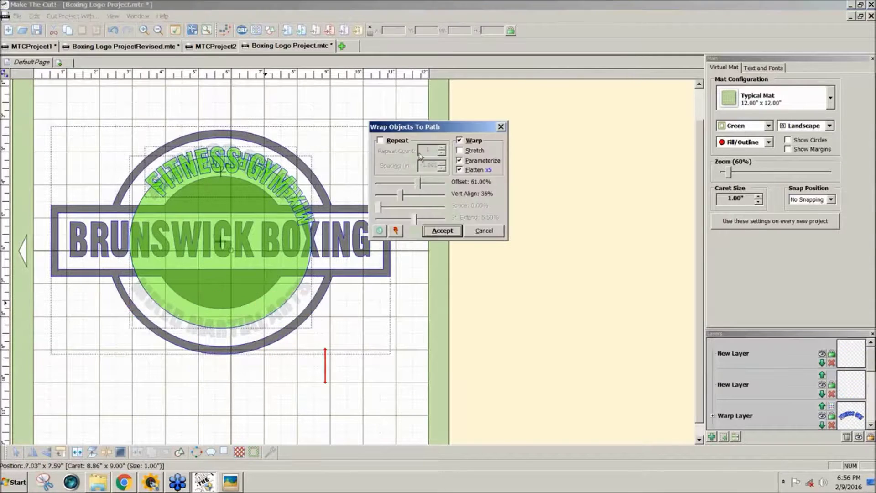
drag(418, 187, 360, 192)
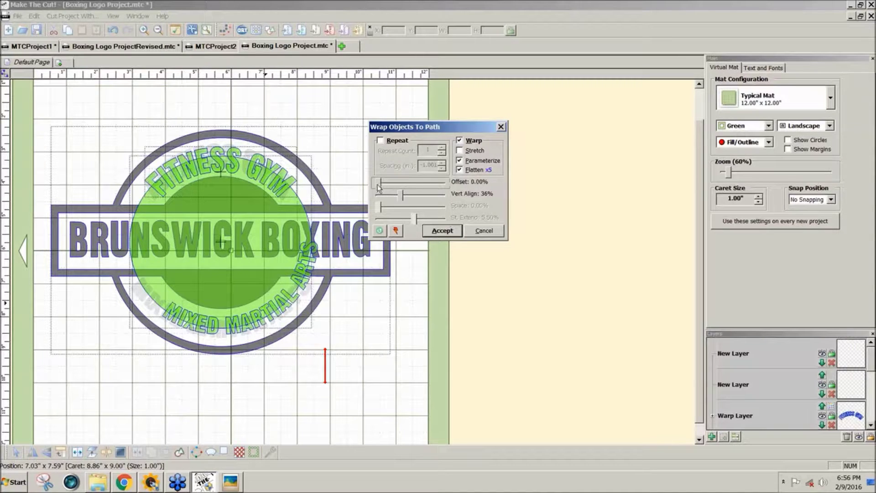
drag(378, 187, 472, 191)
click(401, 196)
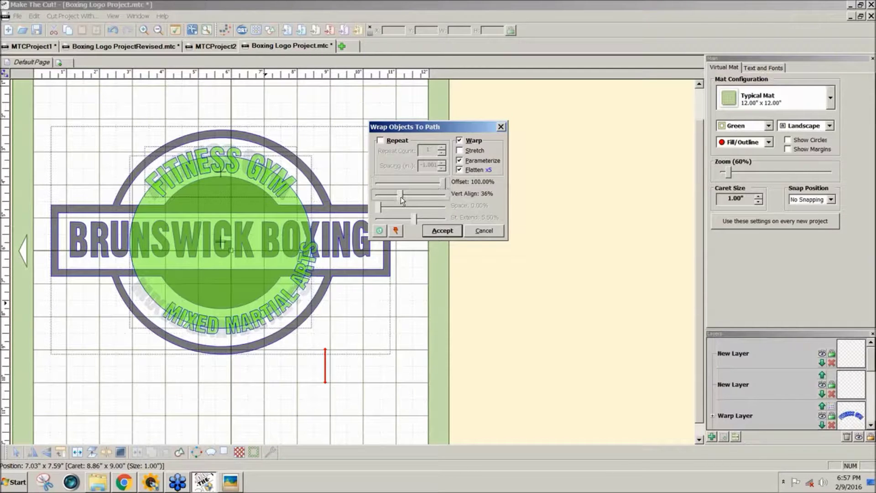
drag(402, 199, 405, 199)
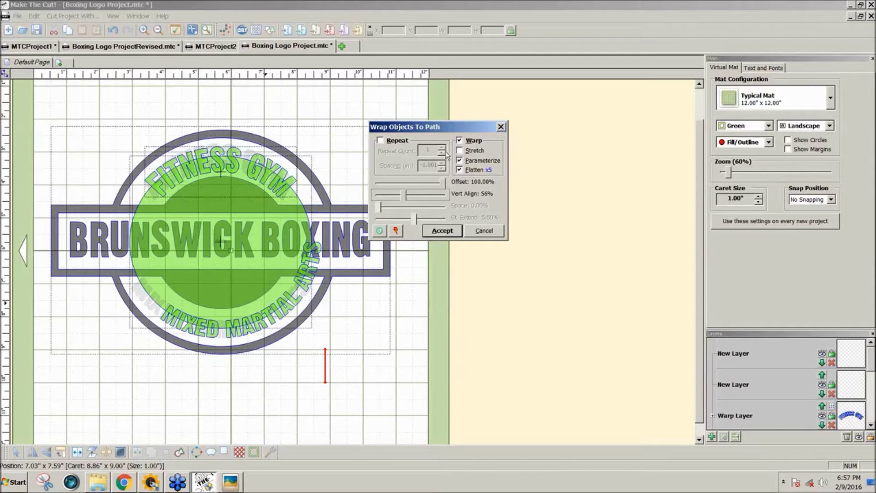
Fine-tune the offset to 7.20% to centre the text on the bottom arc, and accept.
drag(443, 188, 404, 190)
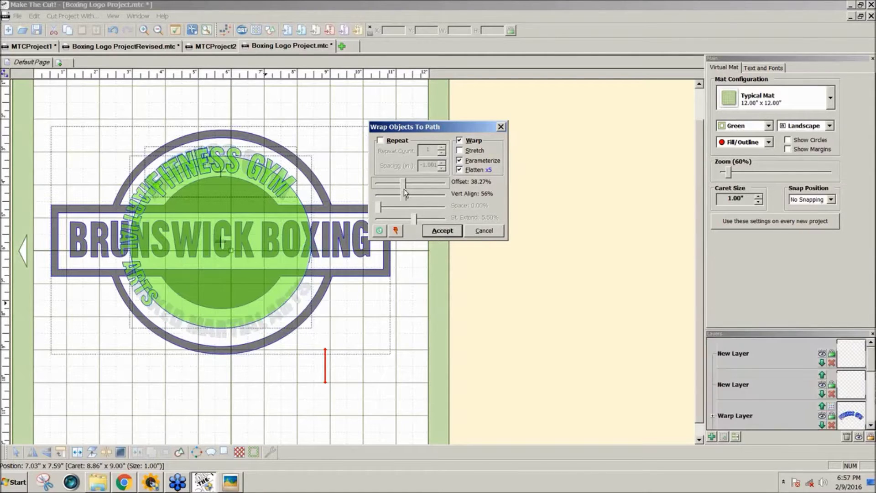
drag(404, 189, 417, 190)
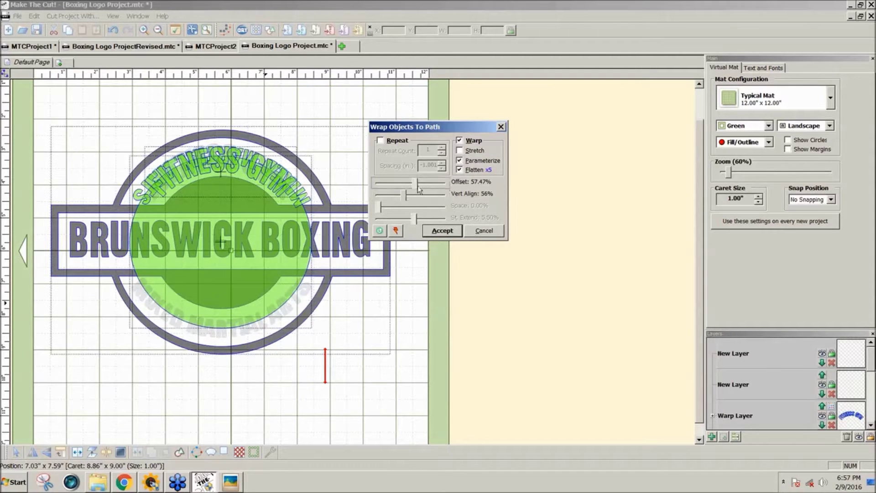
drag(419, 189, 395, 188)
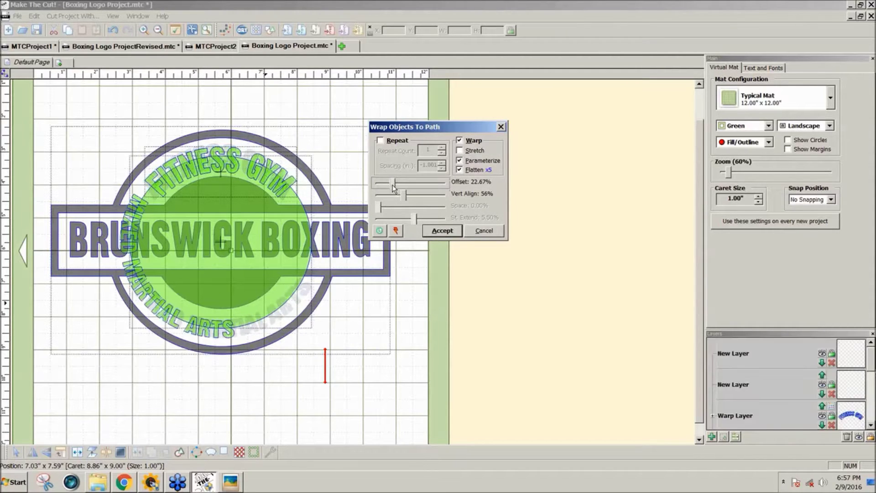
drag(393, 187, 382, 190)
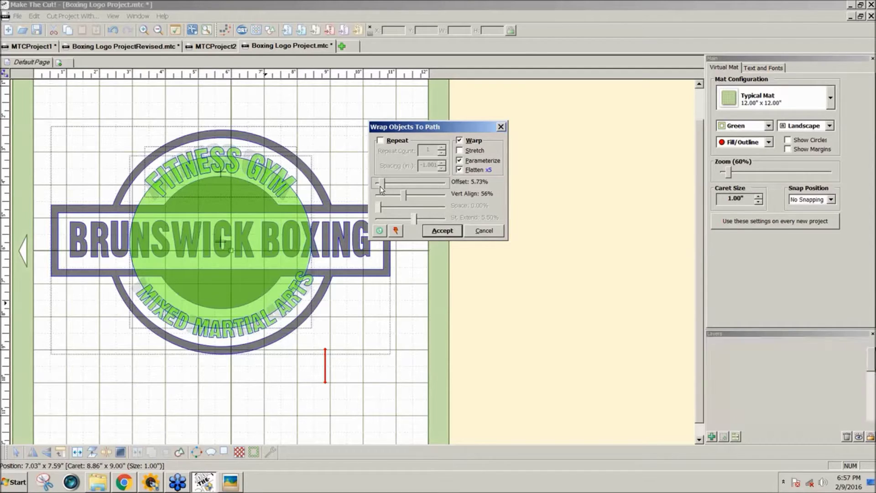
drag(382, 190, 384, 189)
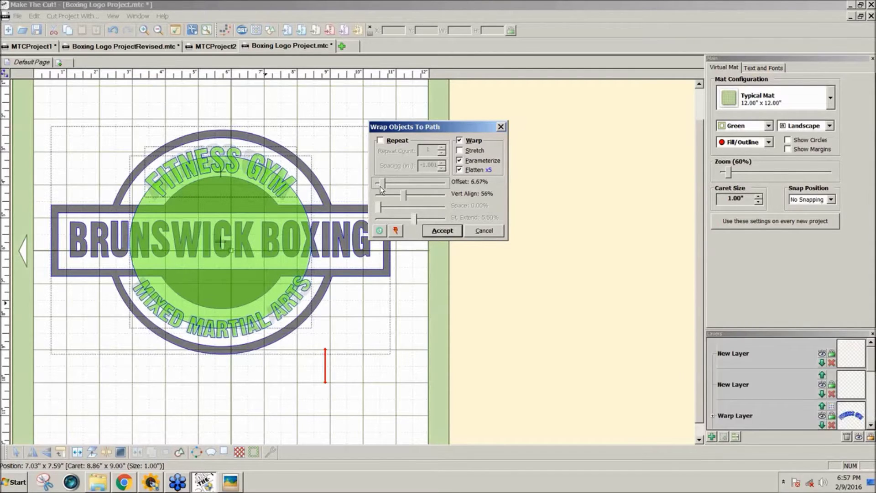
drag(140, 287, 142, 287)
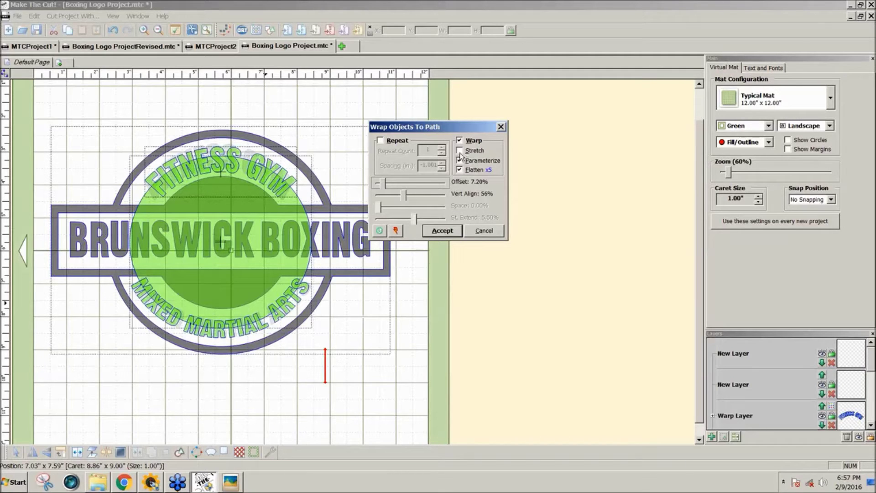
click(442, 231)
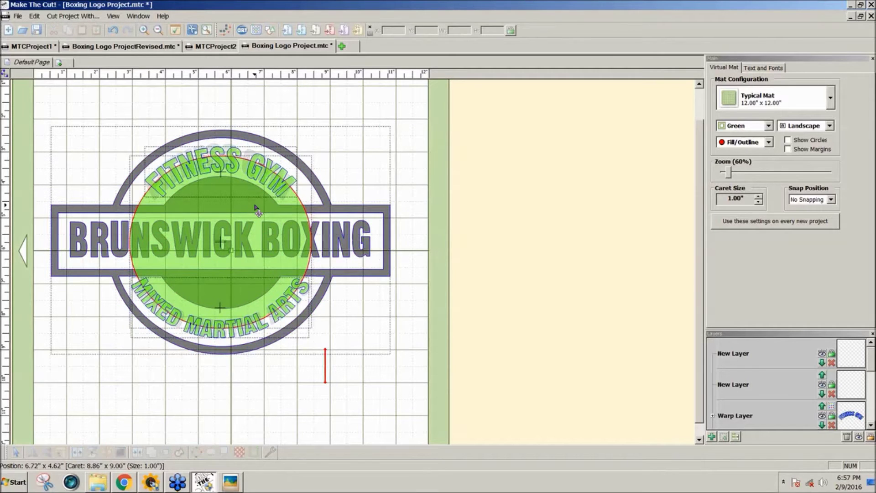
Move the green guide circle off to the right and delete the trace layer.
drag(254, 201, 603, 212)
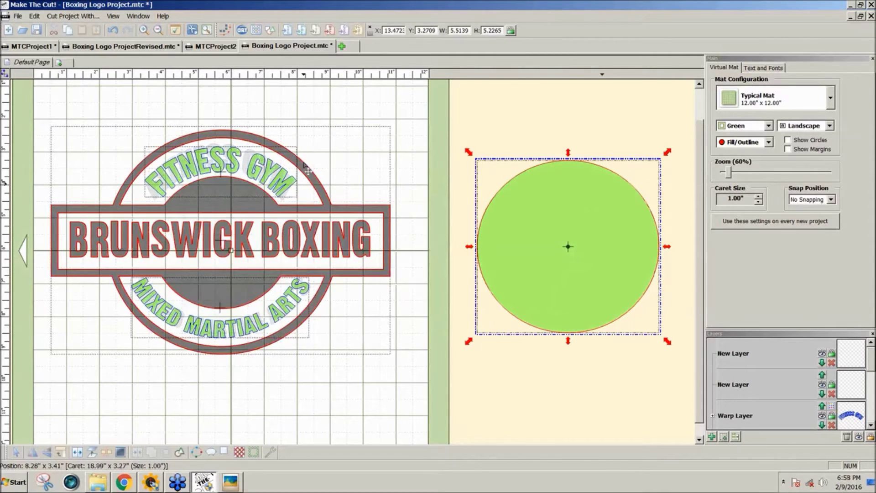
drag(867, 370, 867, 401)
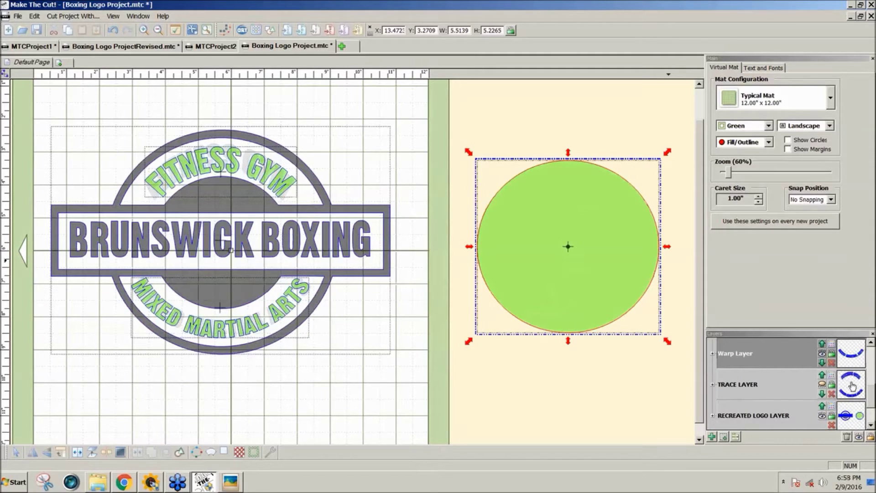
click(831, 394)
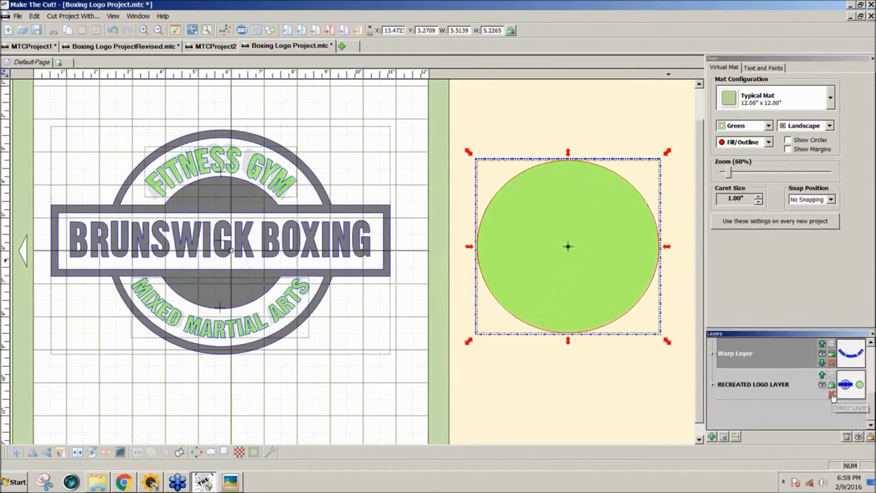
Switch the mat to the Contrast scheme to show the logo black on white.
drag(432, 383, 10, 94)
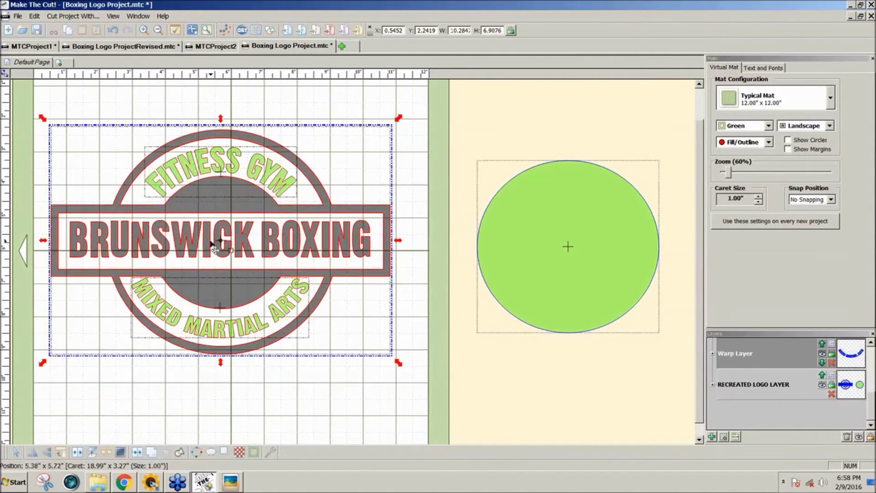
click(401, 391)
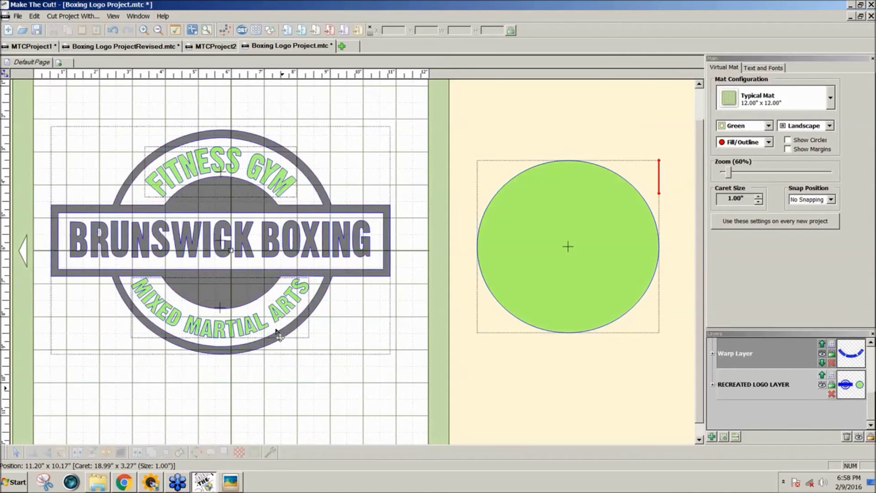
click(769, 126)
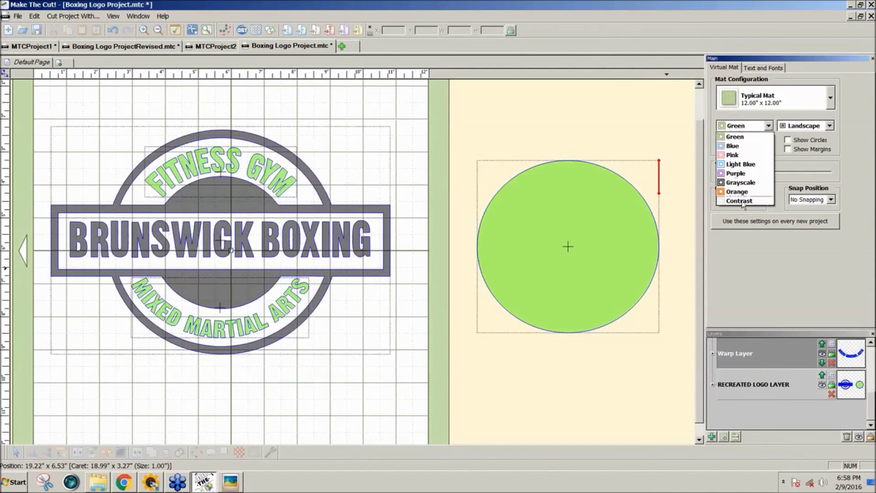
click(740, 201)
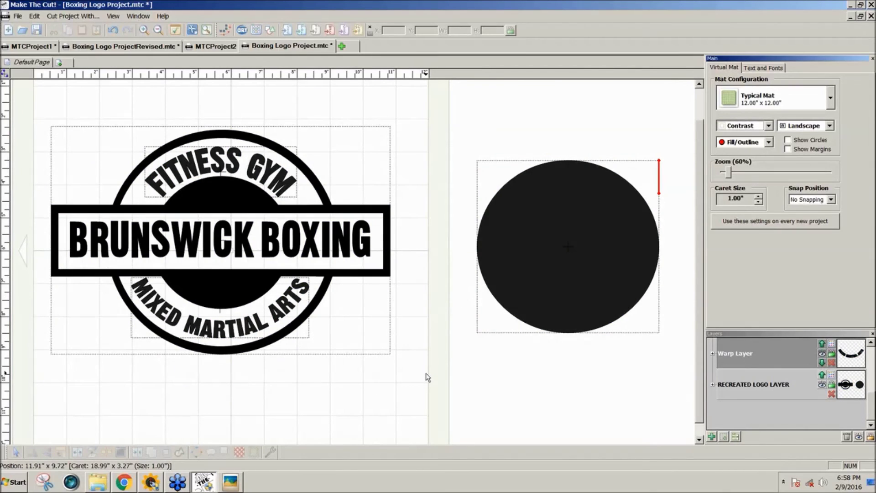